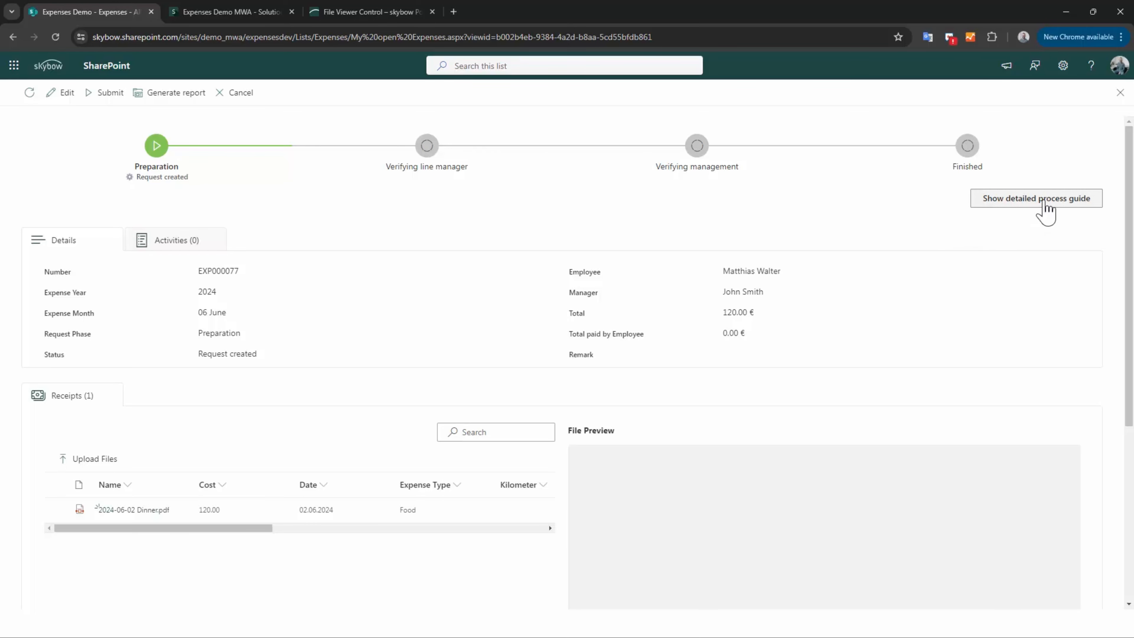
View the detailed process guide of the expense request, review its approval flowchart and close it.
click(1062, 199)
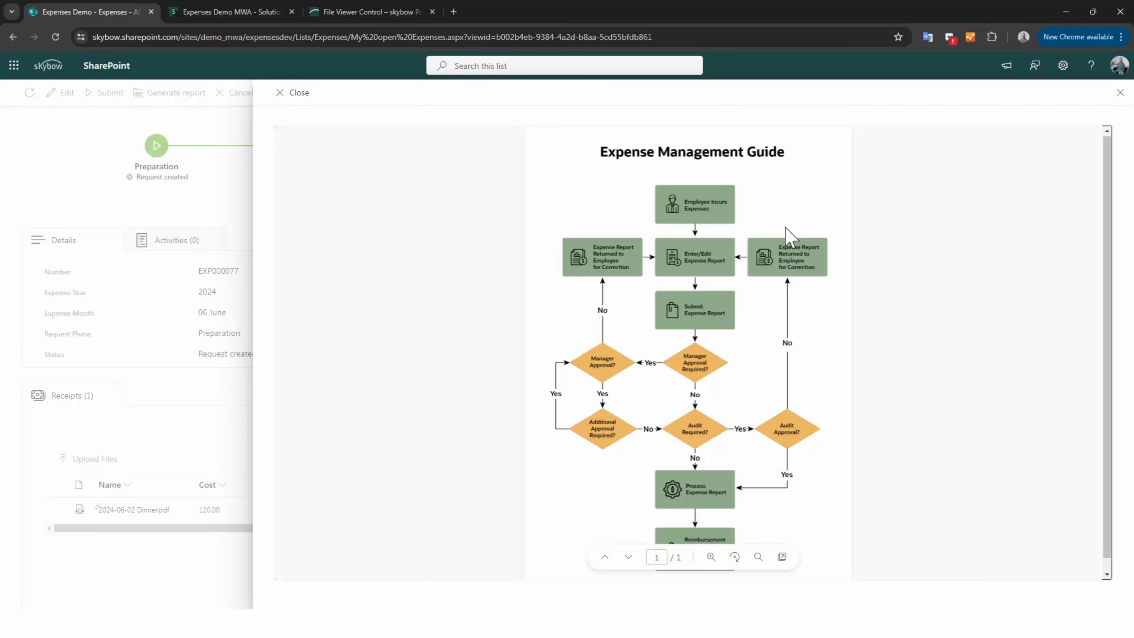
scroll(683, 352, down, 1)
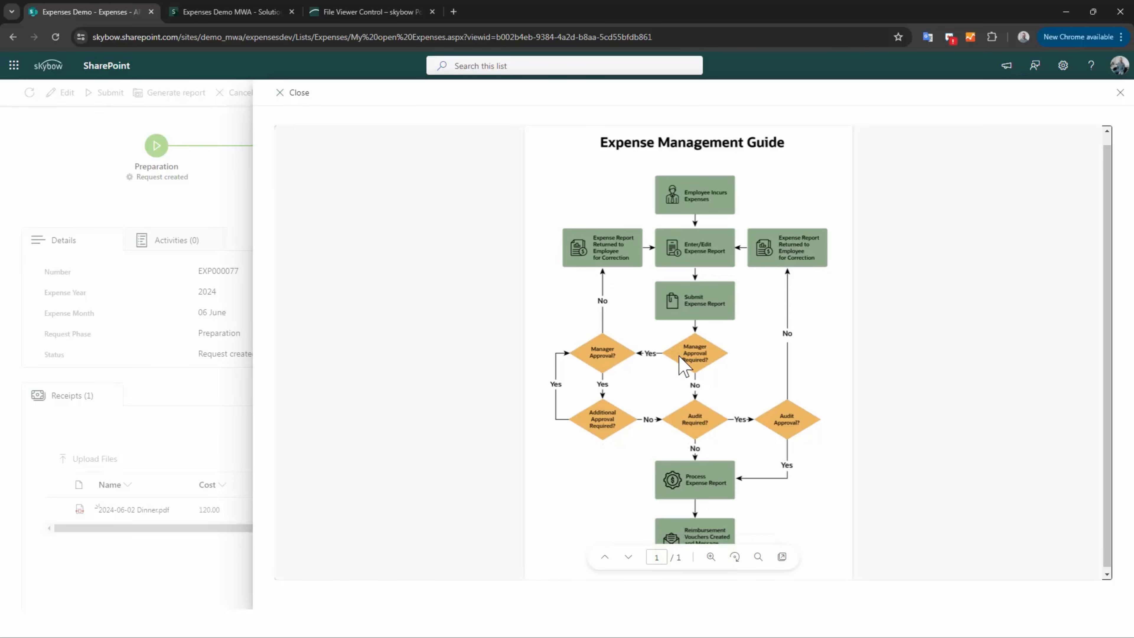
scroll(751, 384, up, 1)
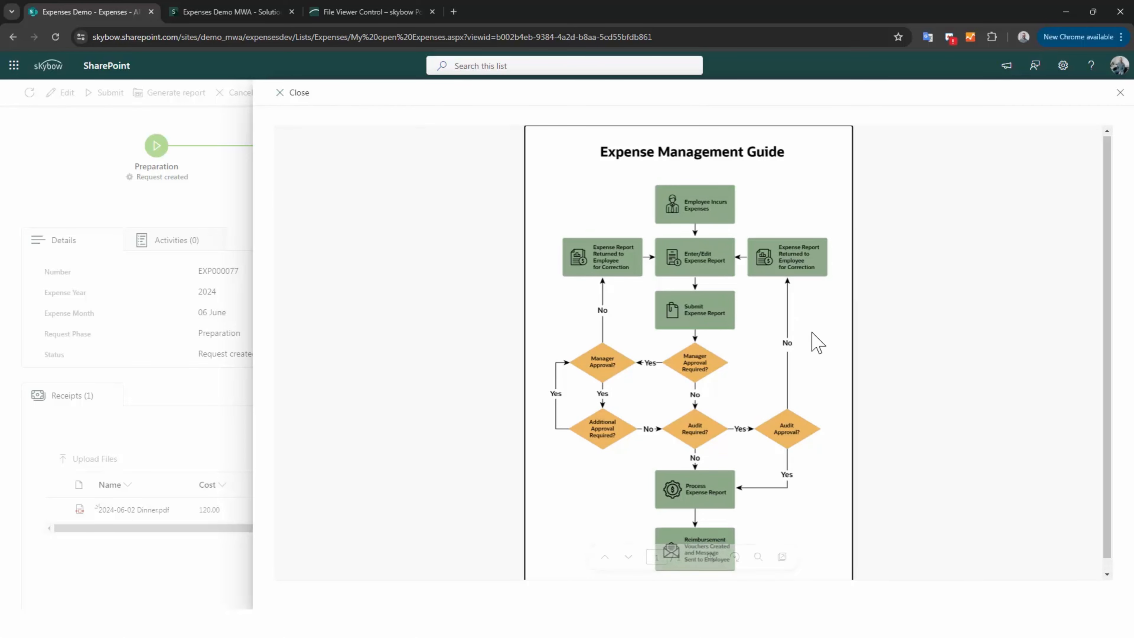
click(1121, 94)
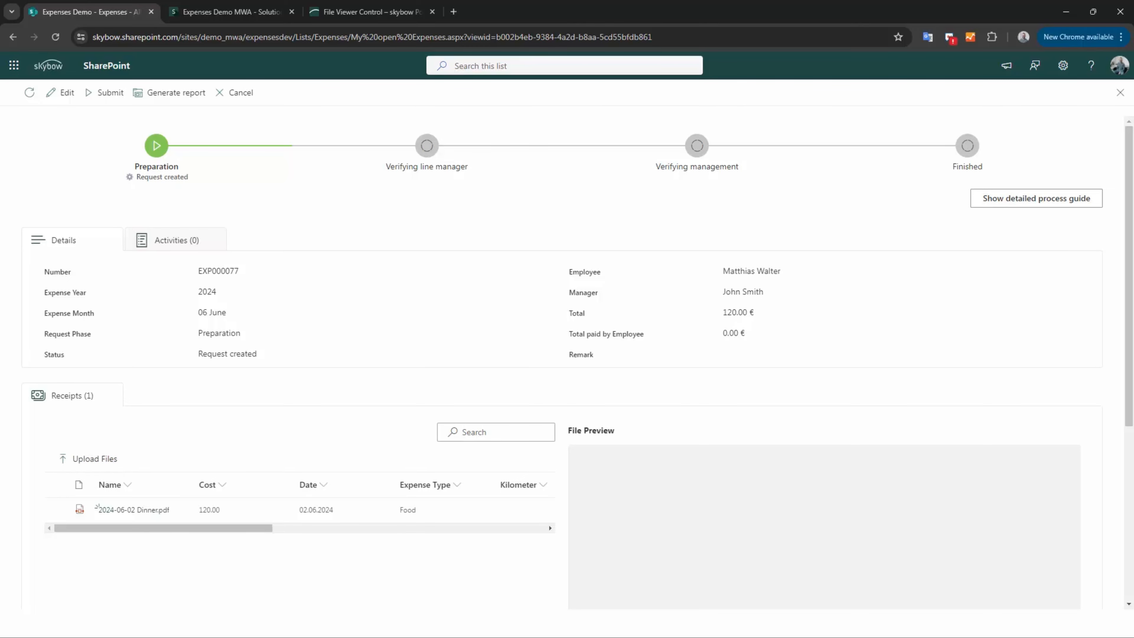
Upload 2024-06-27 Lunch.pdf from the Demo Content folder as a receipt and copy its description "Mittagessen inkl. Getränke" into the Title.
key(alt+Tab)
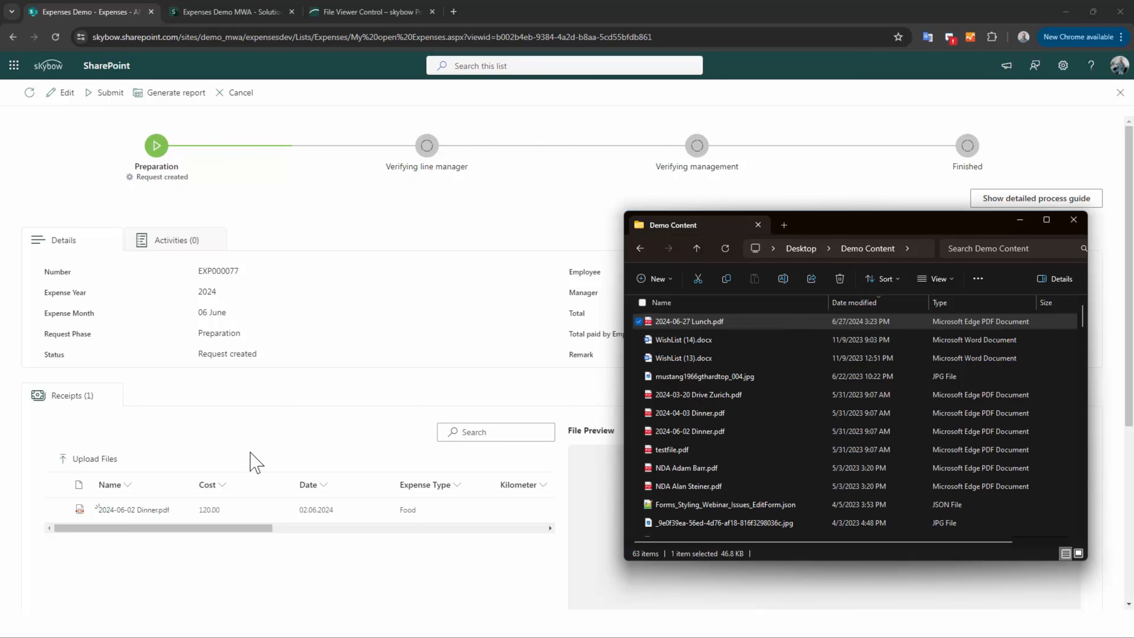
drag(256, 462, 143, 507)
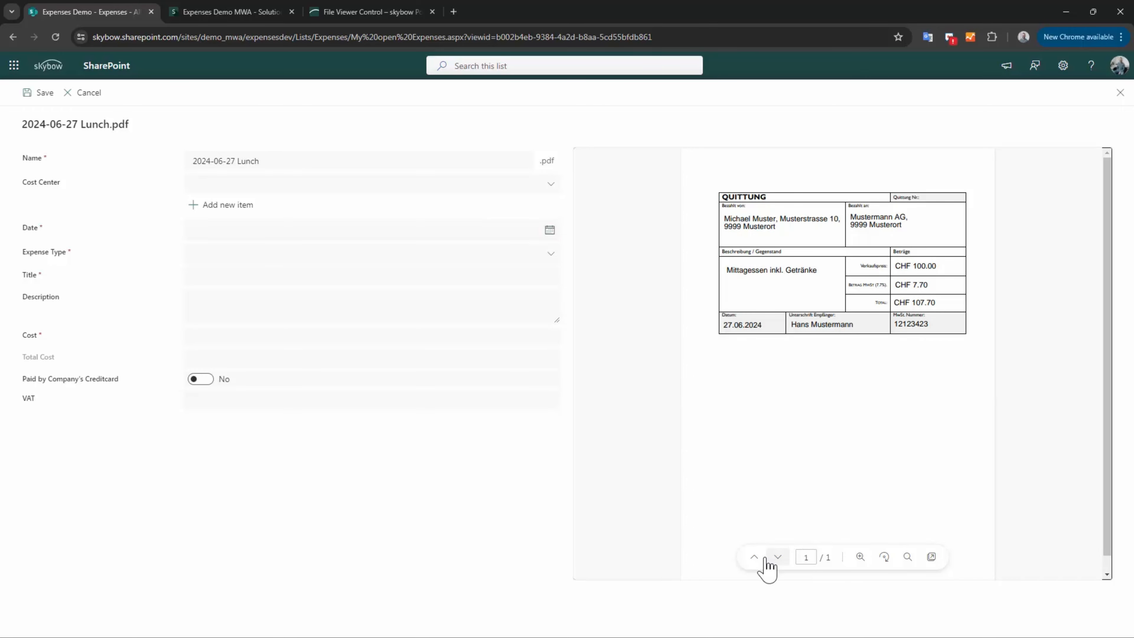
drag(730, 270, 817, 269)
key(ctrl+c)
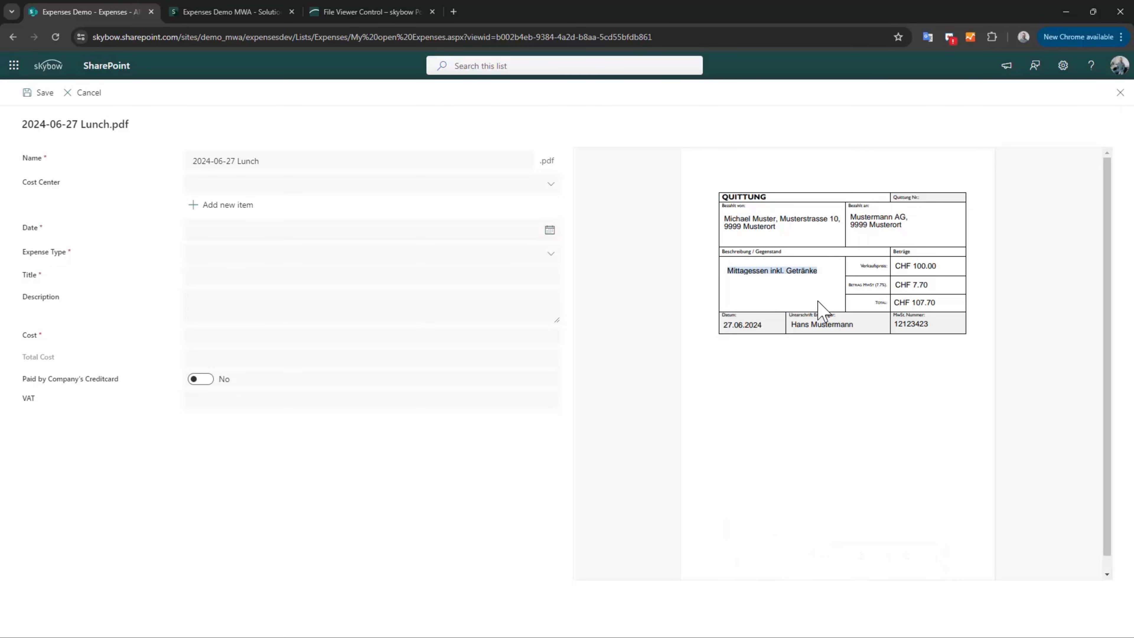
click(202, 273)
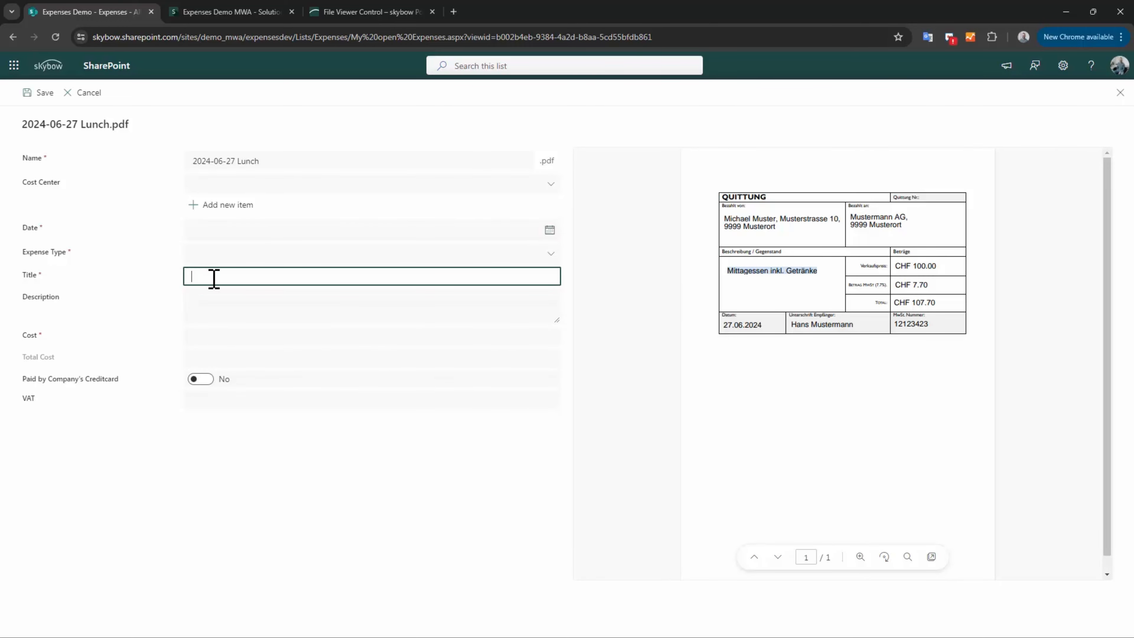
key(ctrl+v)
Set the receipt's date to 27.06.2024 and its cost center to 50000 Sales & Marketing.
click(245, 229)
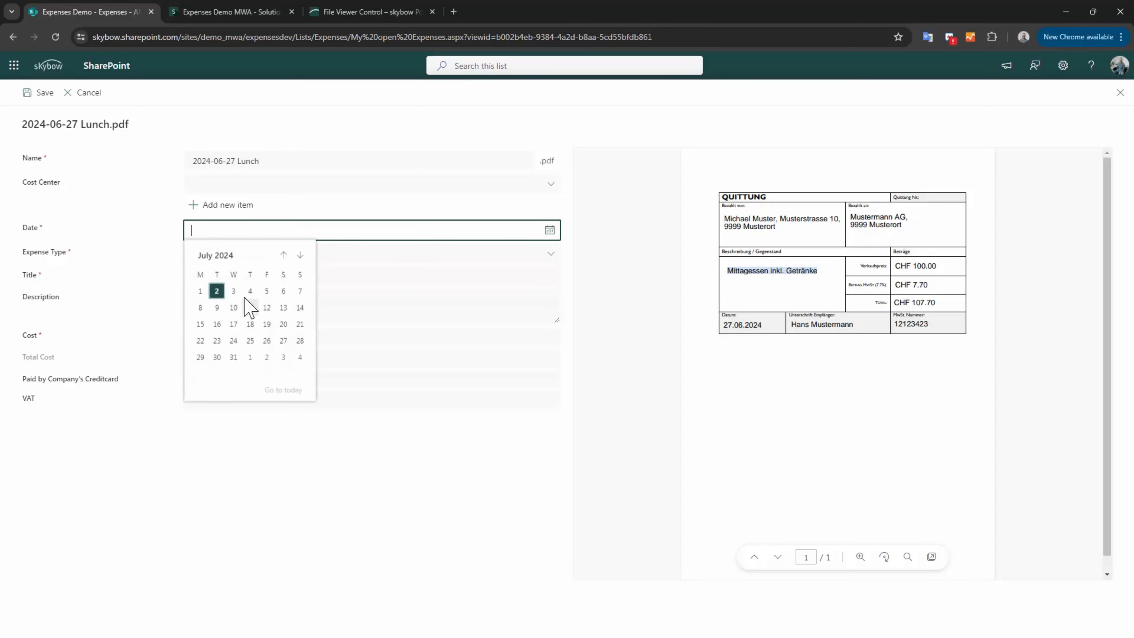
click(284, 255)
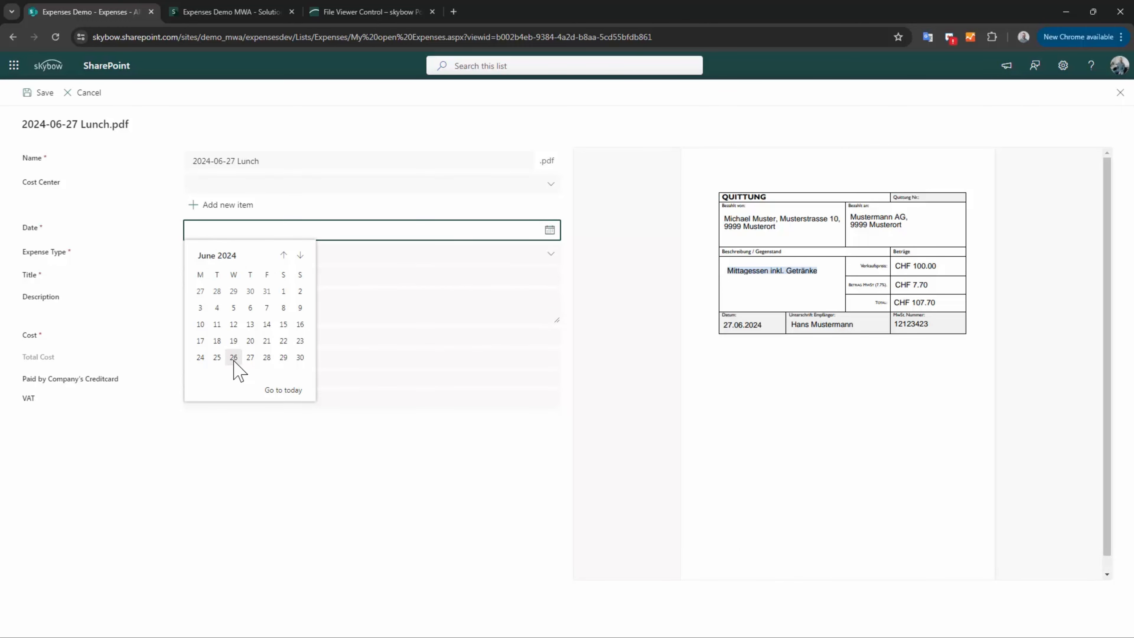
click(233, 357)
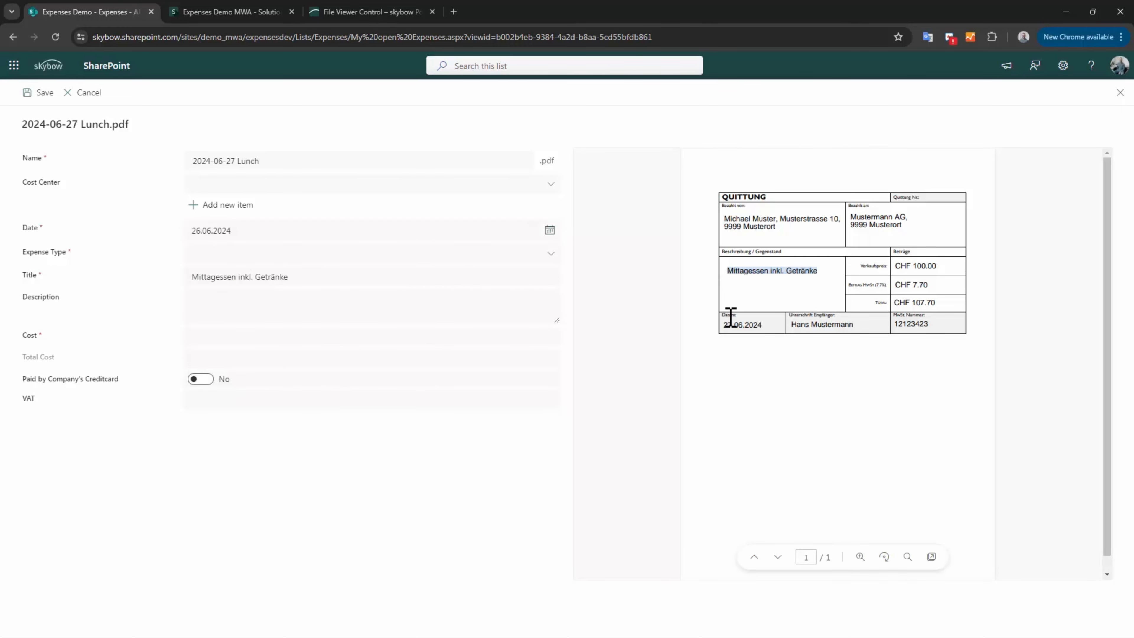
click(311, 229)
click(251, 358)
click(223, 185)
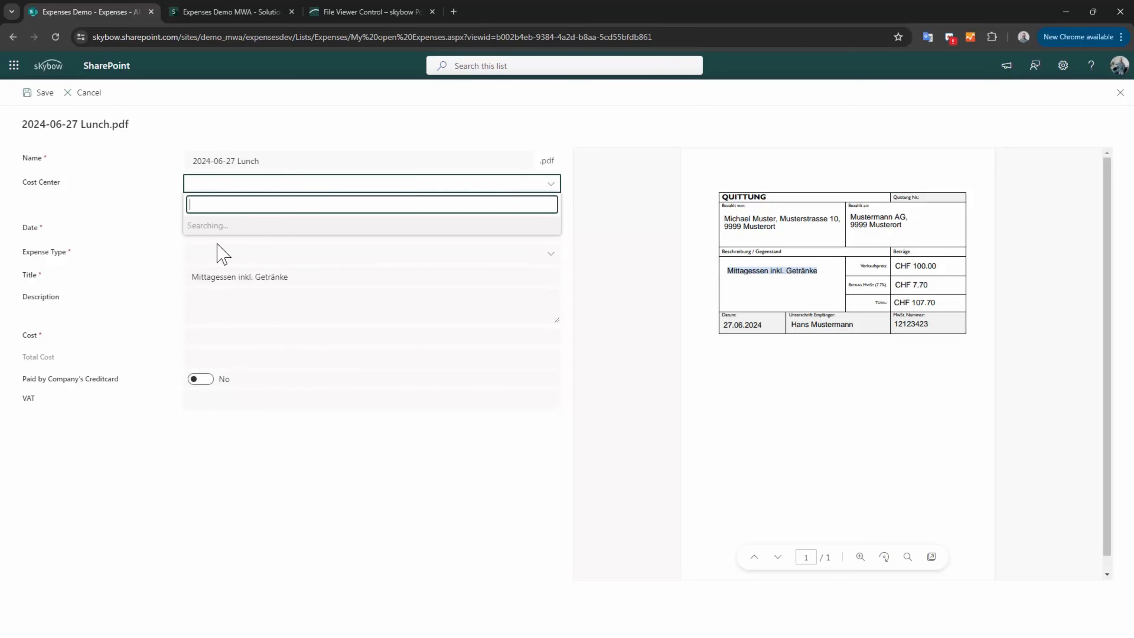
click(226, 286)
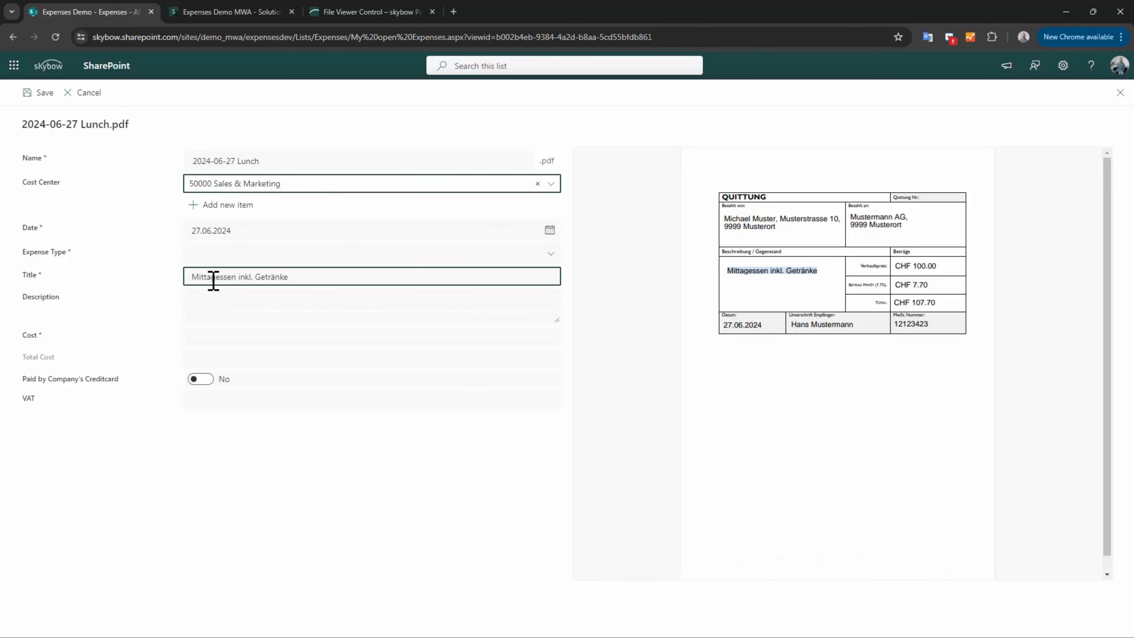
Enter a cost of 107.7 and VAT of 7.7, and mark the receipt as paid by the company's credit card.
click(219, 338)
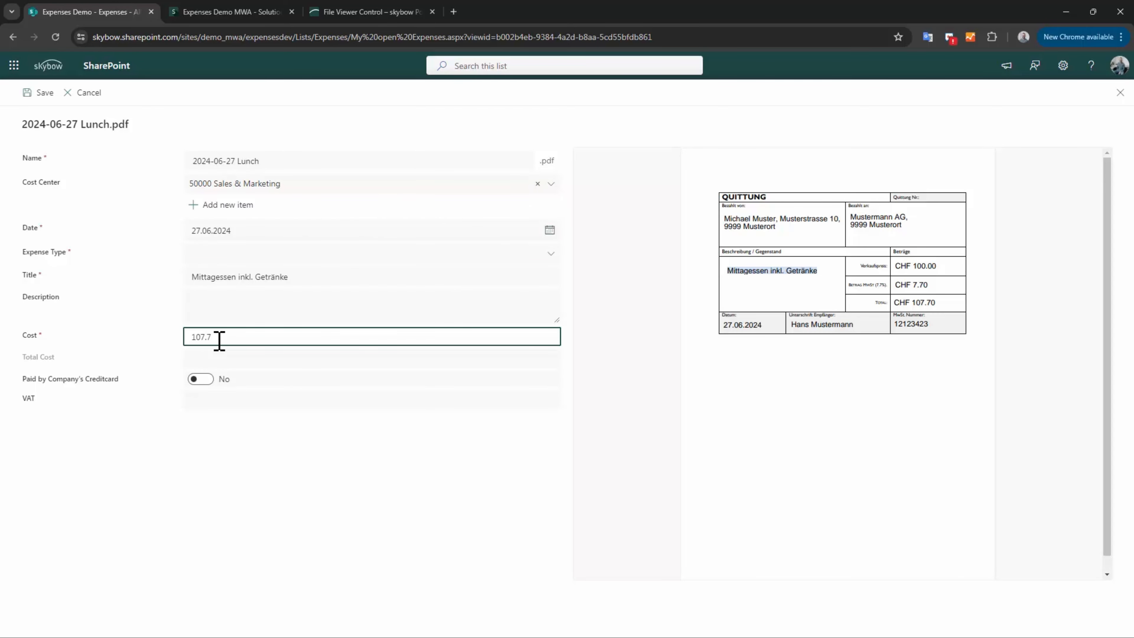
click(203, 380)
click(202, 399)
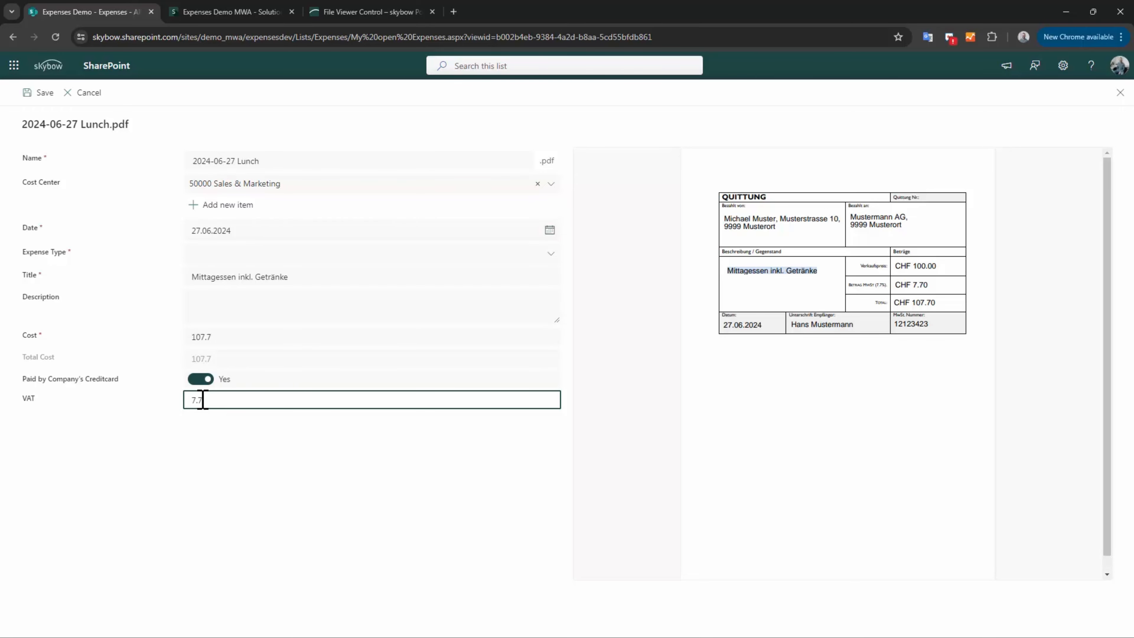
Set the receipt's expense type to Food and save its properties.
click(43, 93)
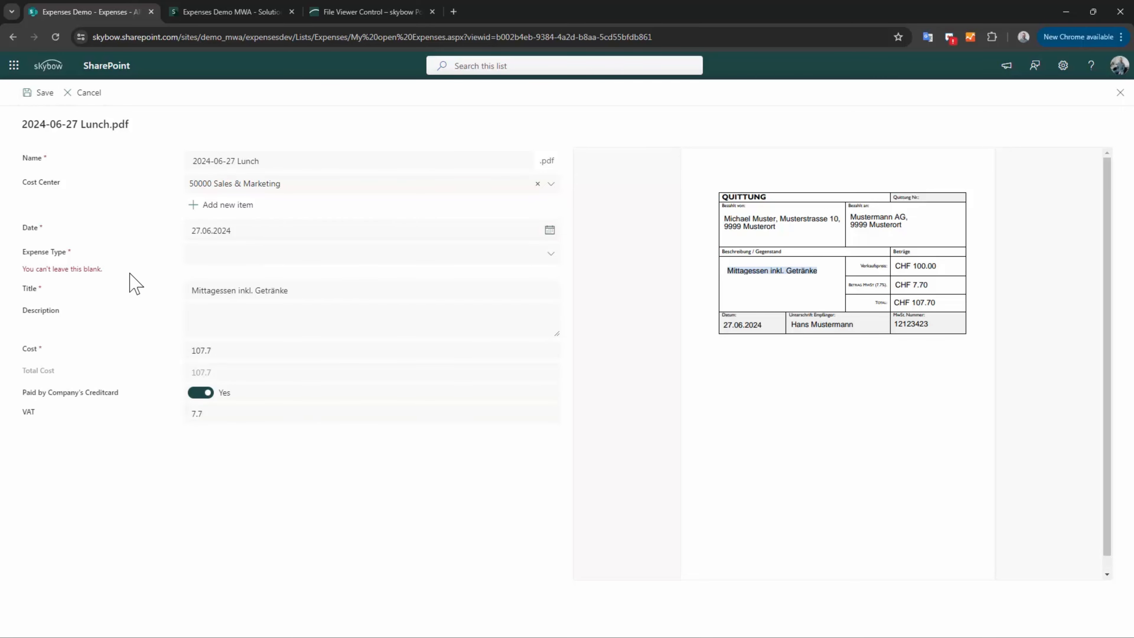
click(217, 254)
click(218, 299)
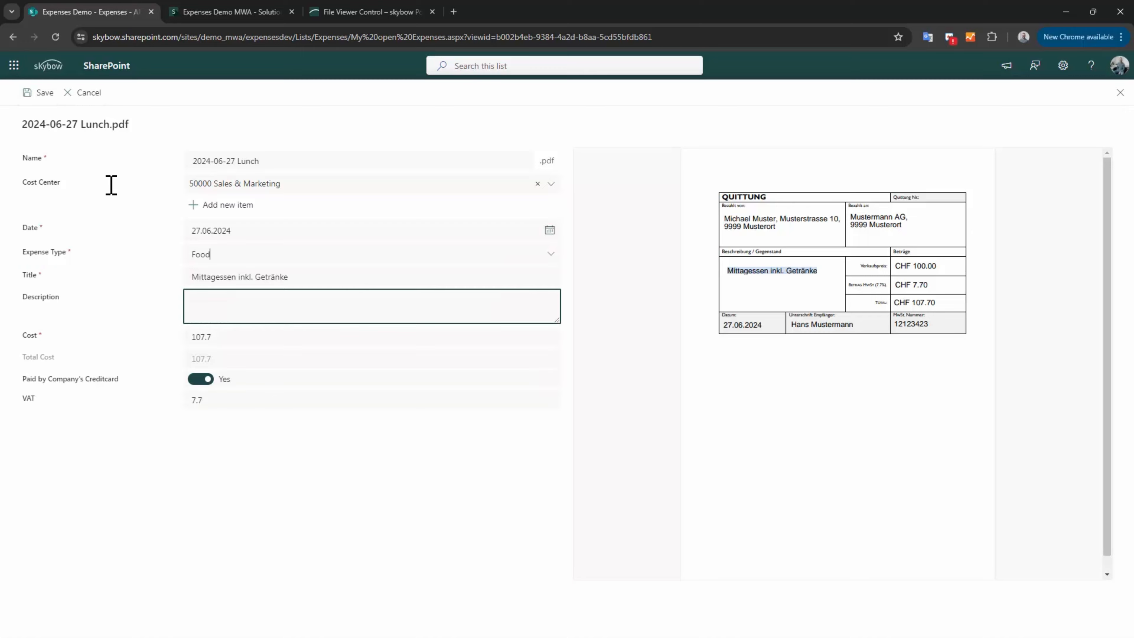
click(35, 96)
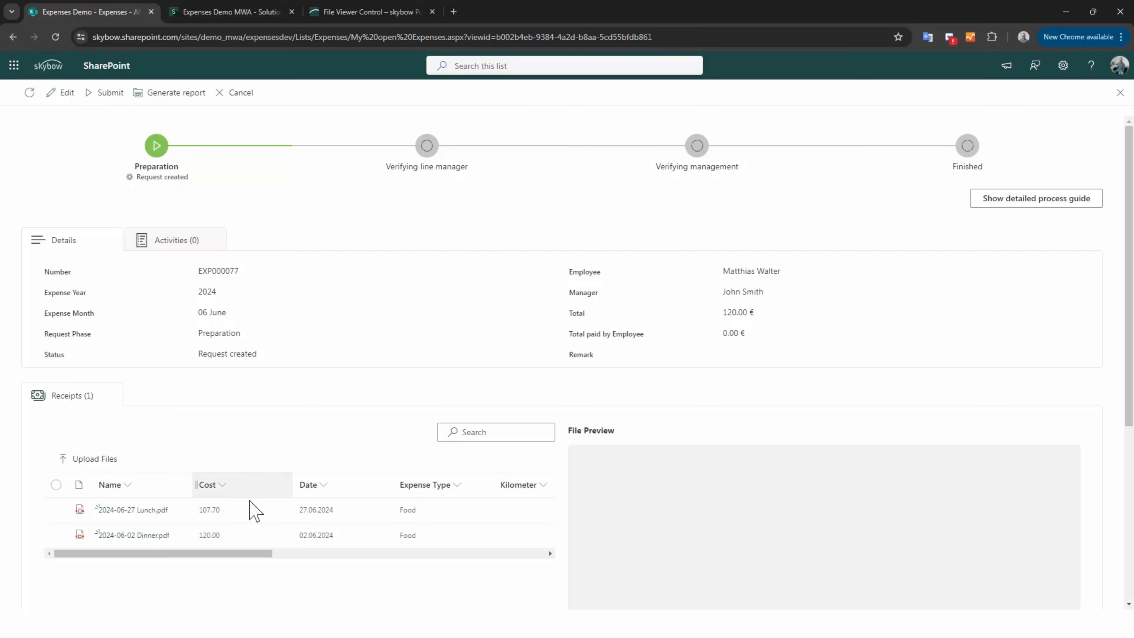
Check the file preview area with the Lunch and Dinner receipts selected, and refresh the expense request.
scroll(715, 489, down, 5)
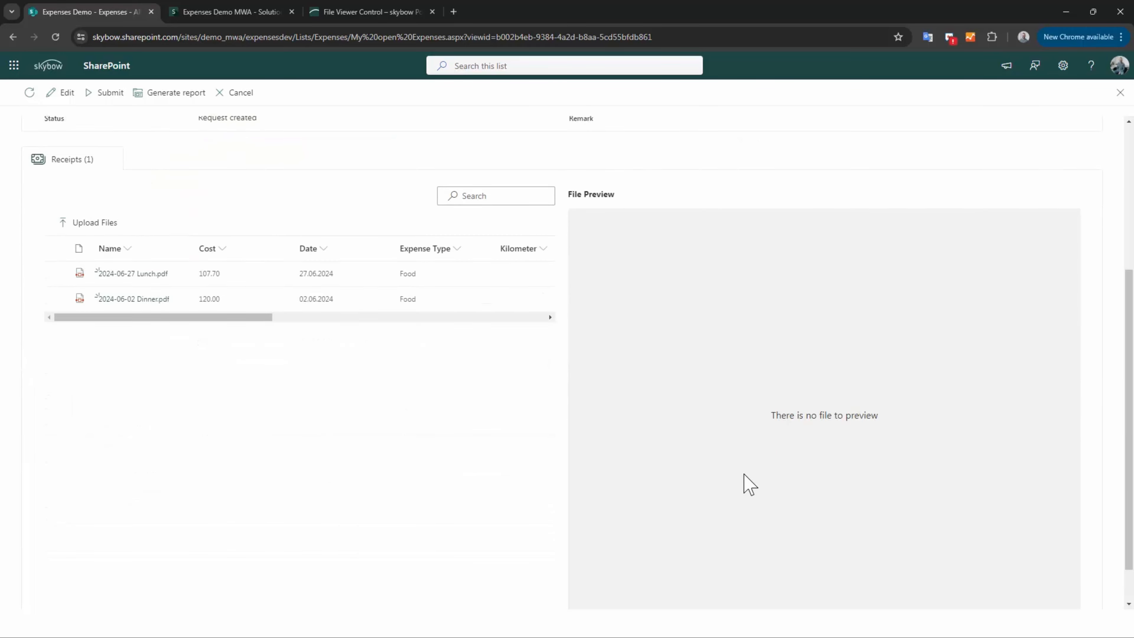
scroll(736, 455, down, 1)
scroll(781, 418, up, 1)
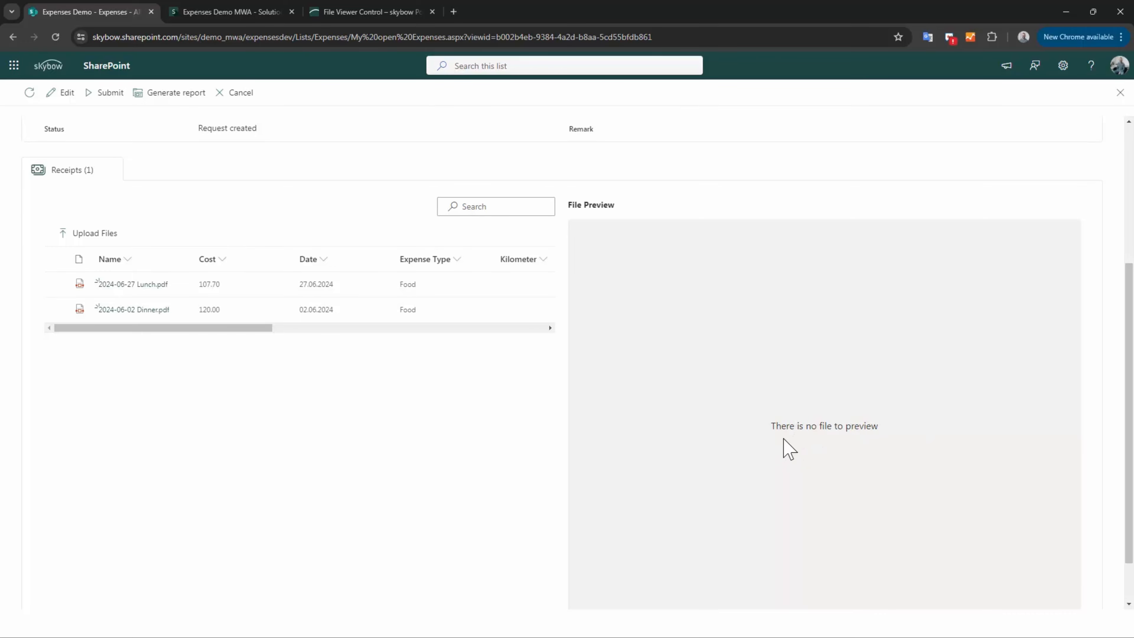
scroll(793, 436, up, 5)
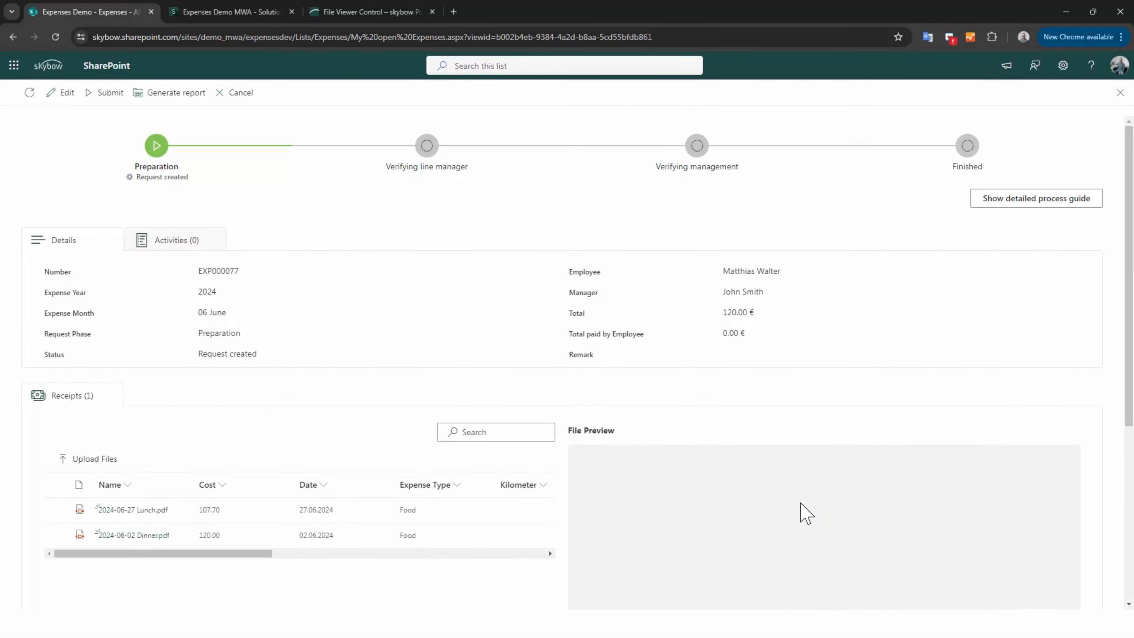
click(259, 513)
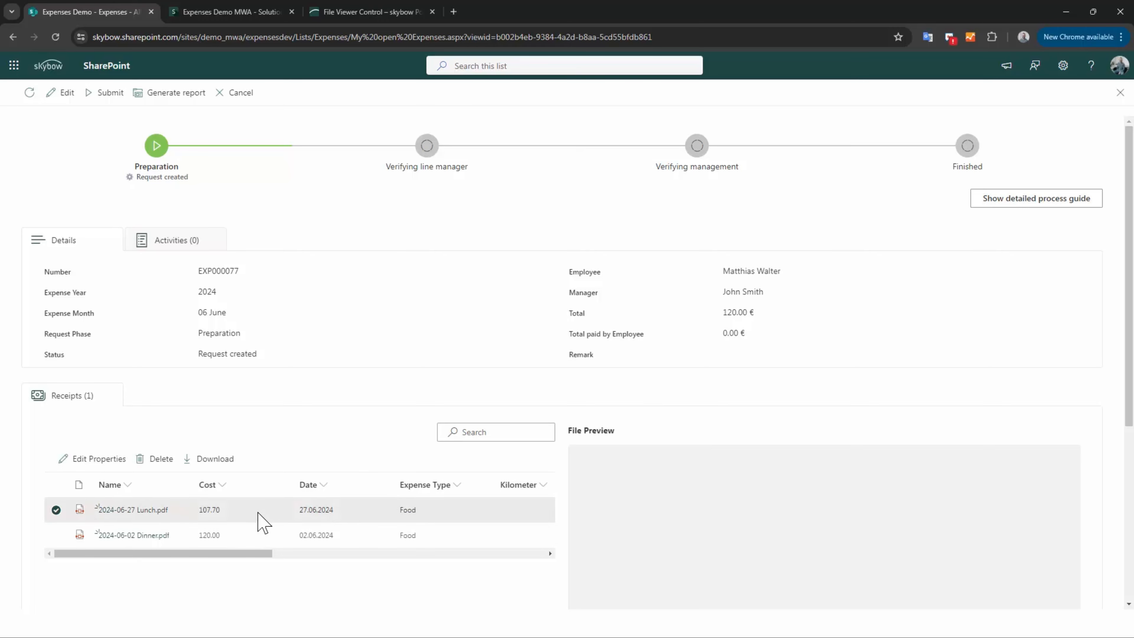
scroll(536, 334, down, 1)
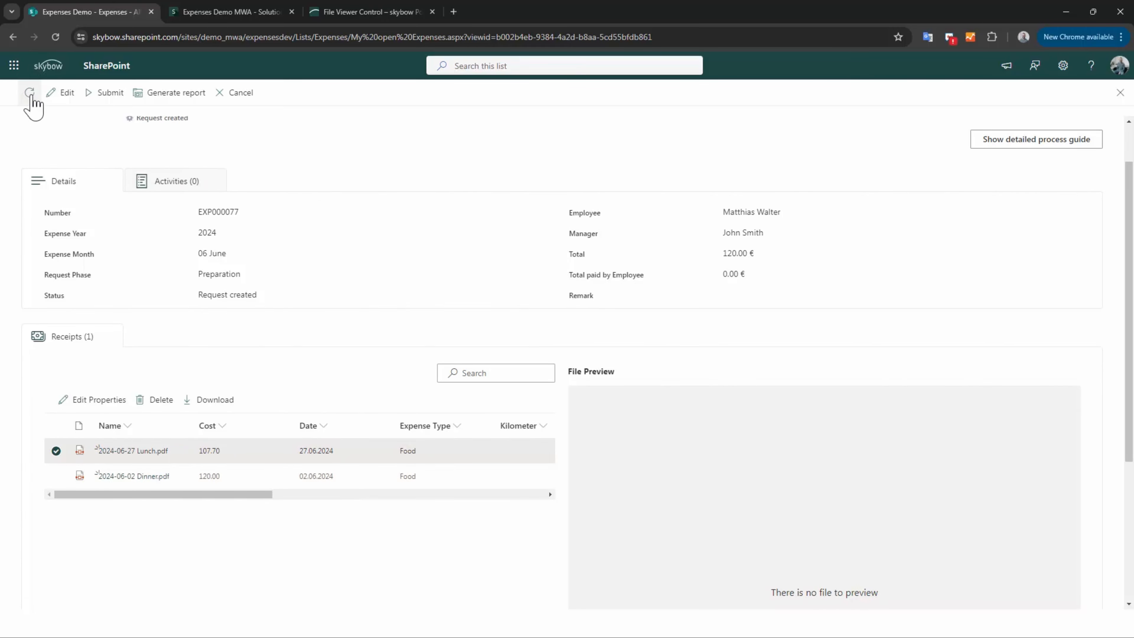
click(360, 473)
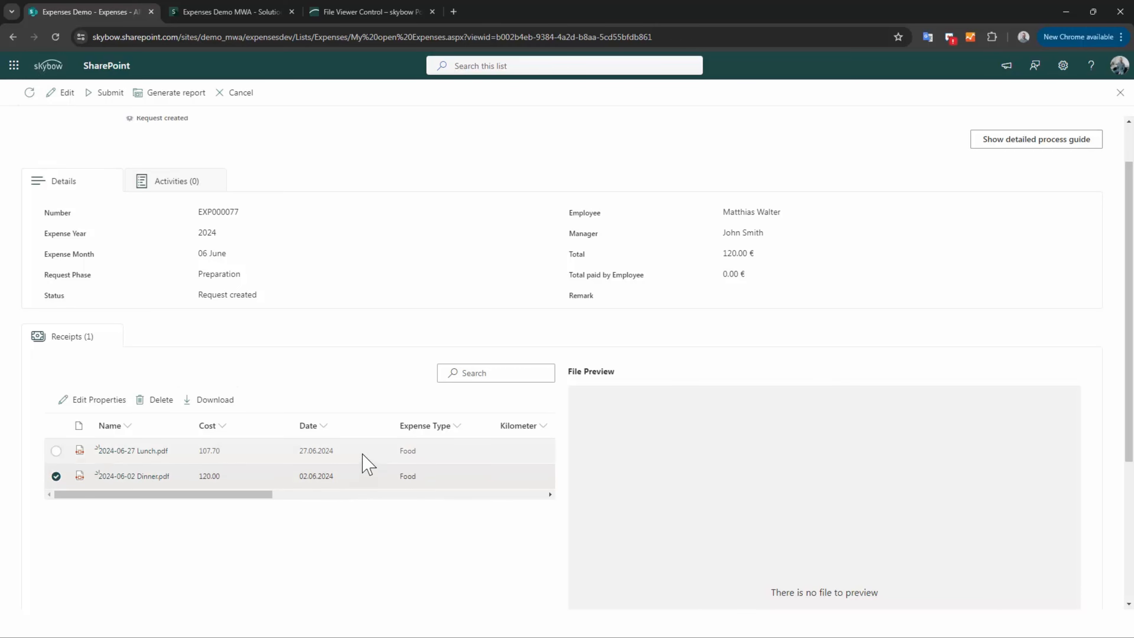
click(28, 92)
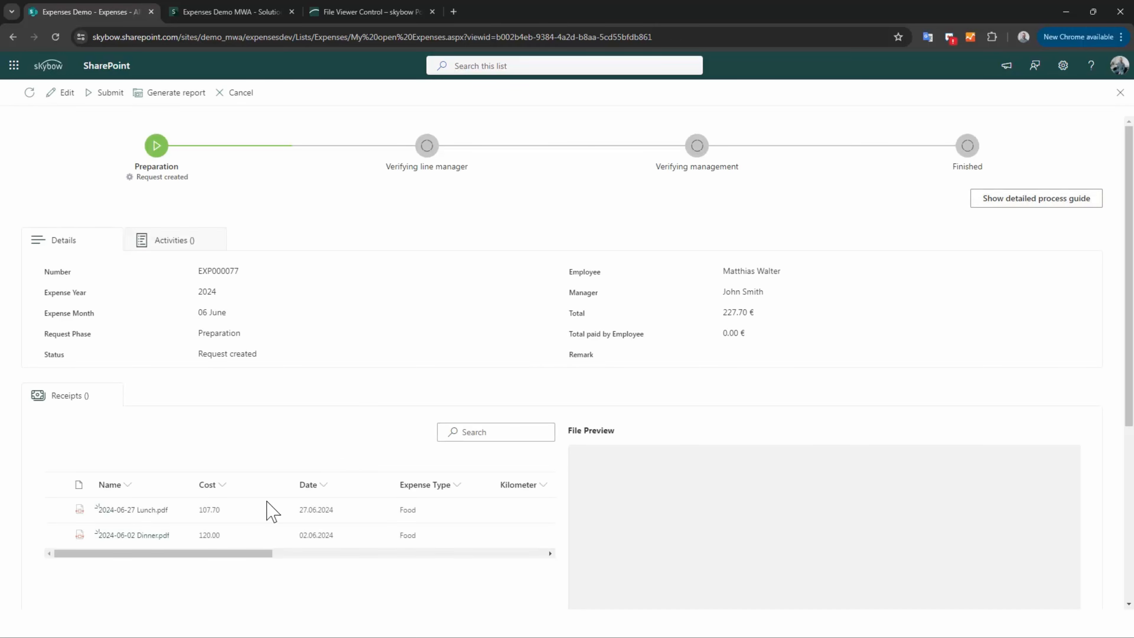
Preview the receipts 2024-06-27 Lunch.pdf and 2024-06-02 Dinner.pdf alternately beside the receipts list.
click(275, 513)
scroll(275, 516, down, 5)
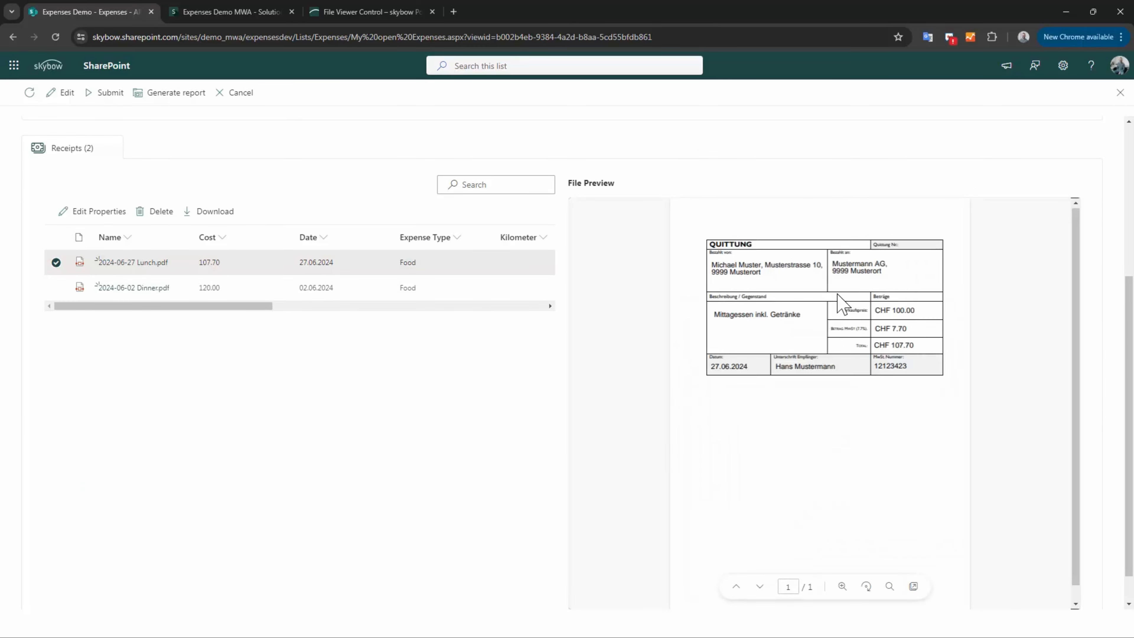
click(356, 290)
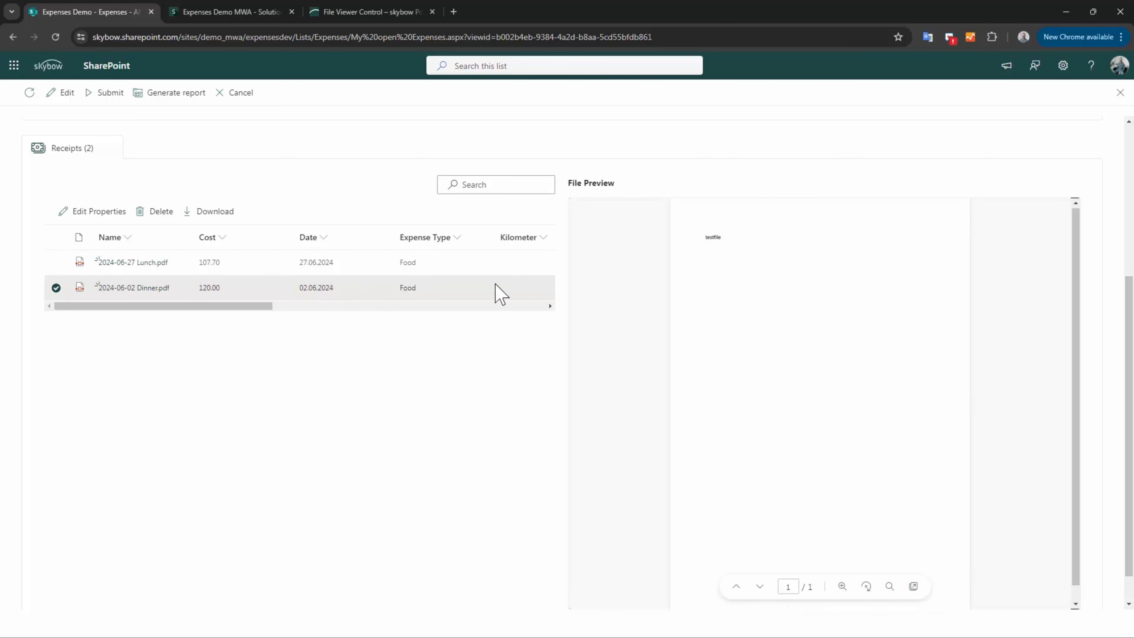
click(311, 268)
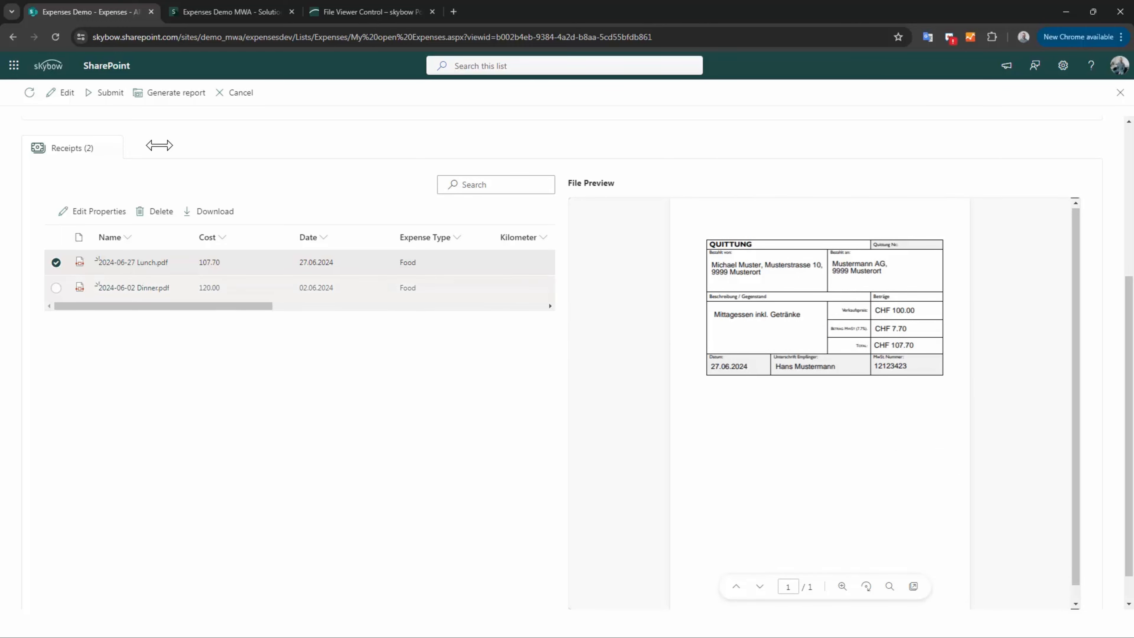
click(244, 99)
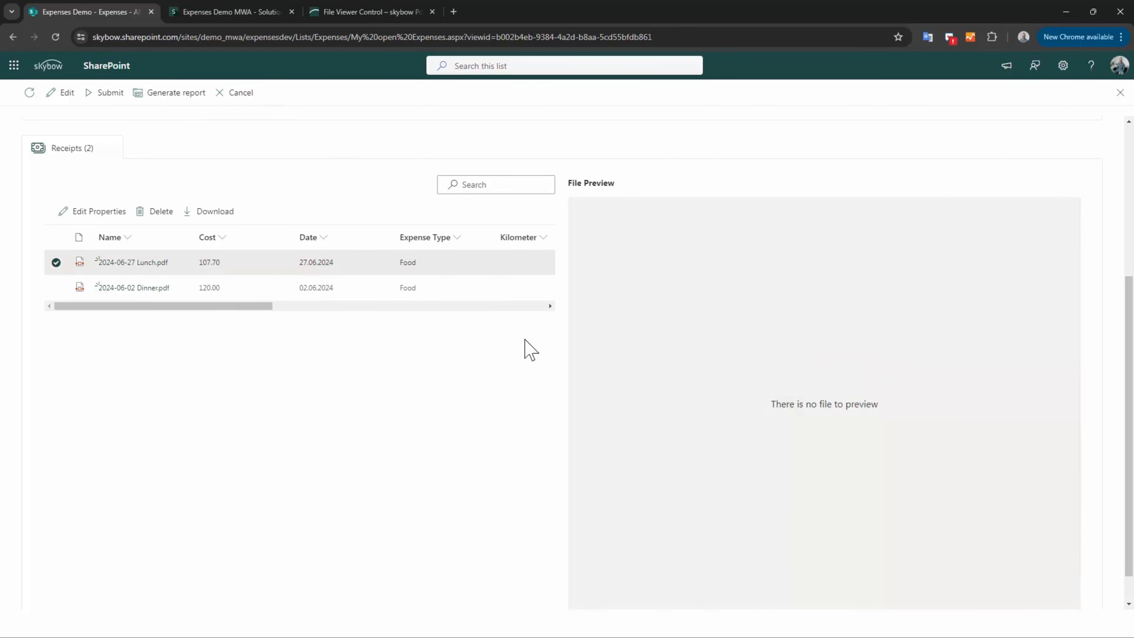
Switch to the Expenses Demo MWA solution in Solution Studio and search for "butto" among the elements addable below the process stages.
click(226, 18)
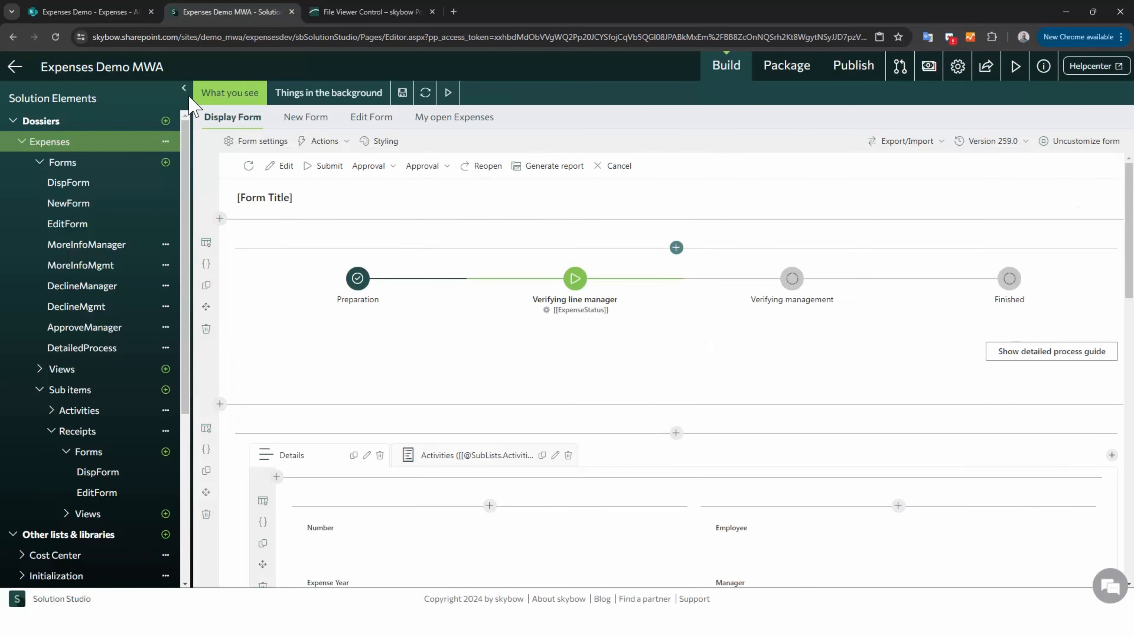
mouse_move(242, 301)
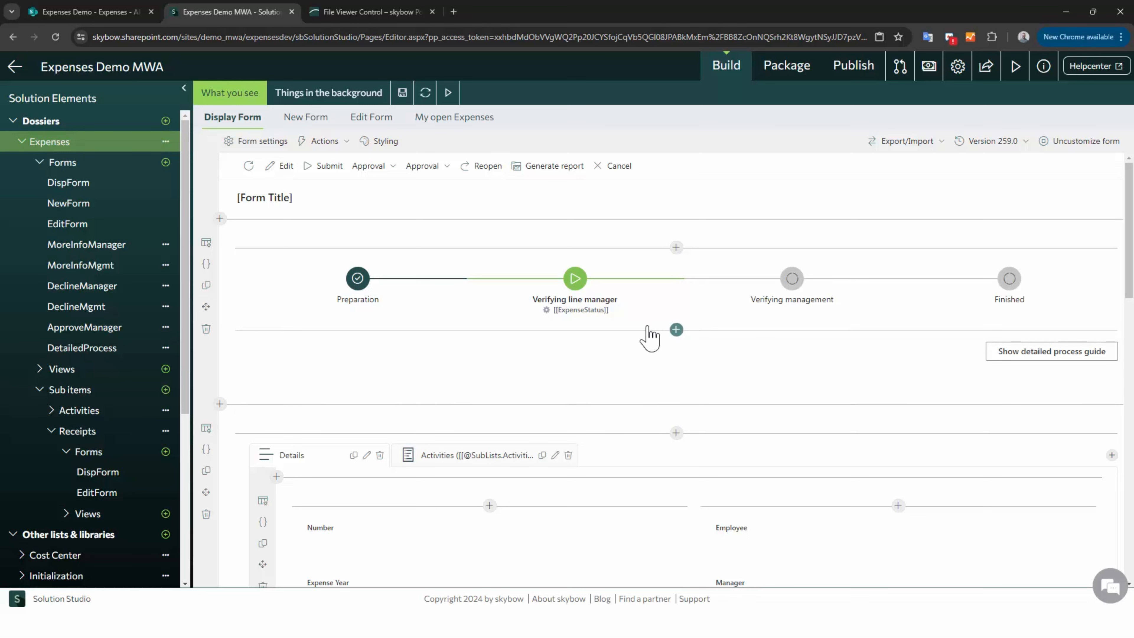
click(676, 330)
text(butt)
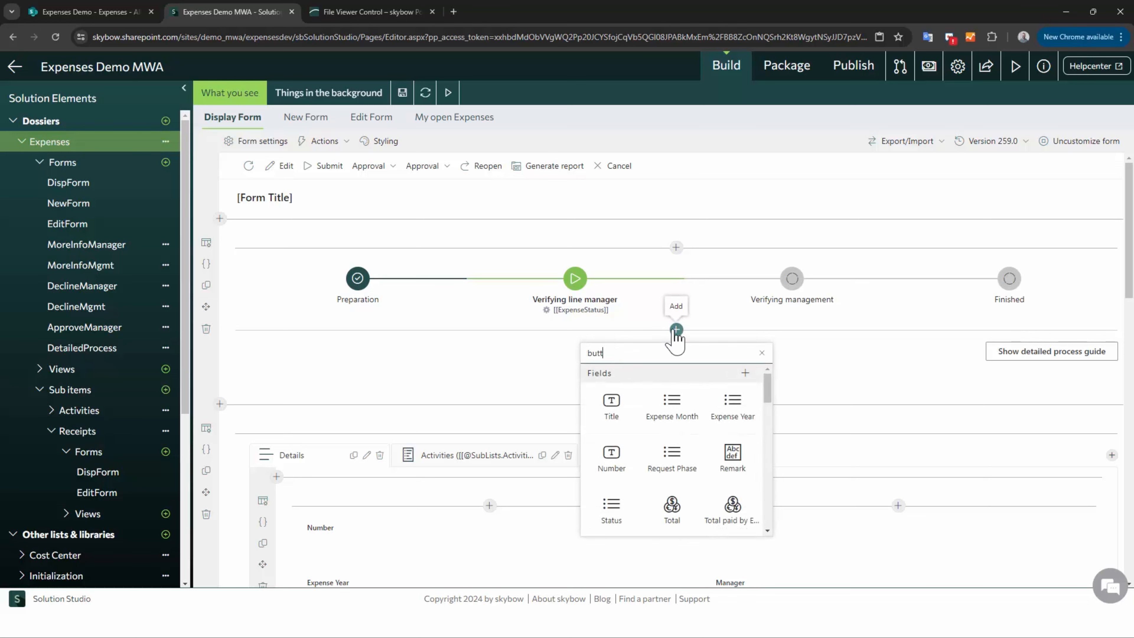
text(o)
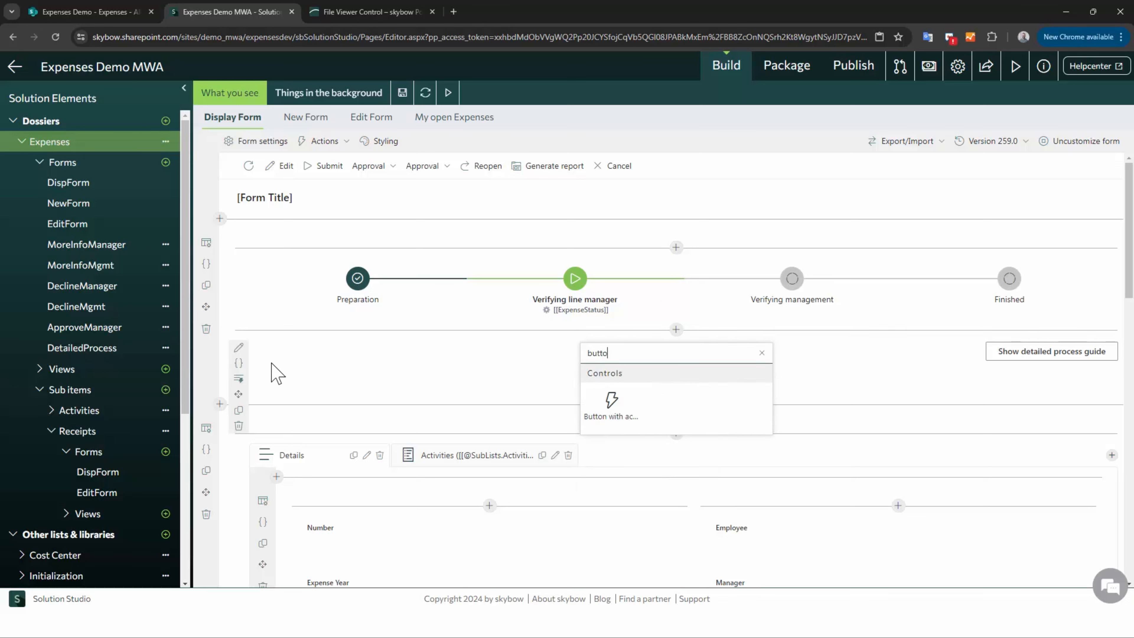
Inspect the settings of the Open form action that runs from the "Show detailed process guide" button.
click(239, 380)
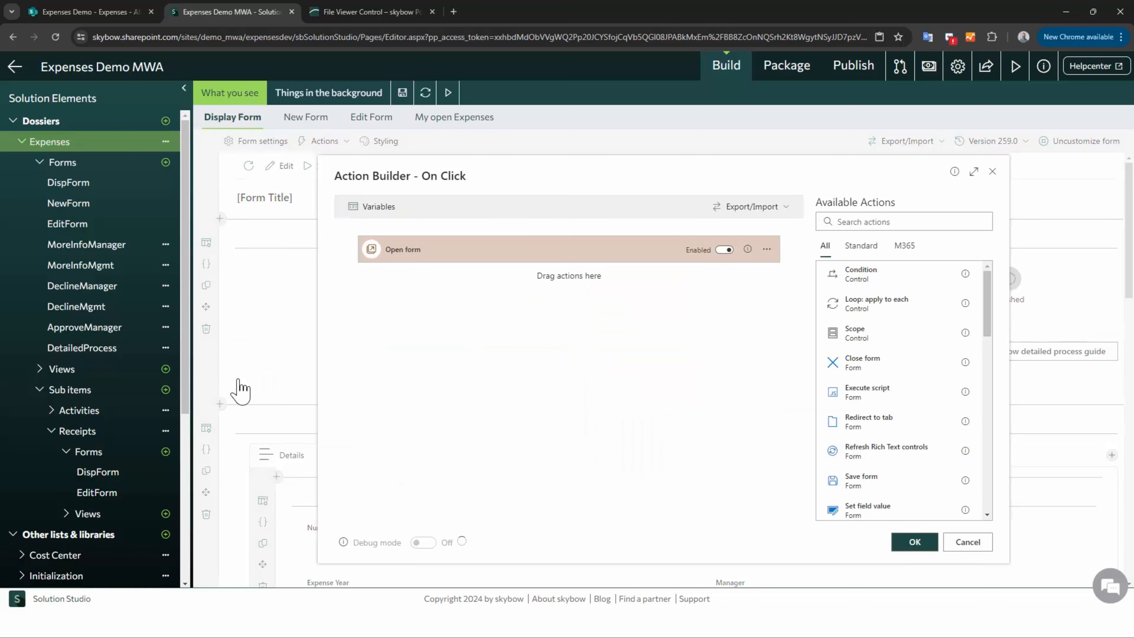
click(401, 255)
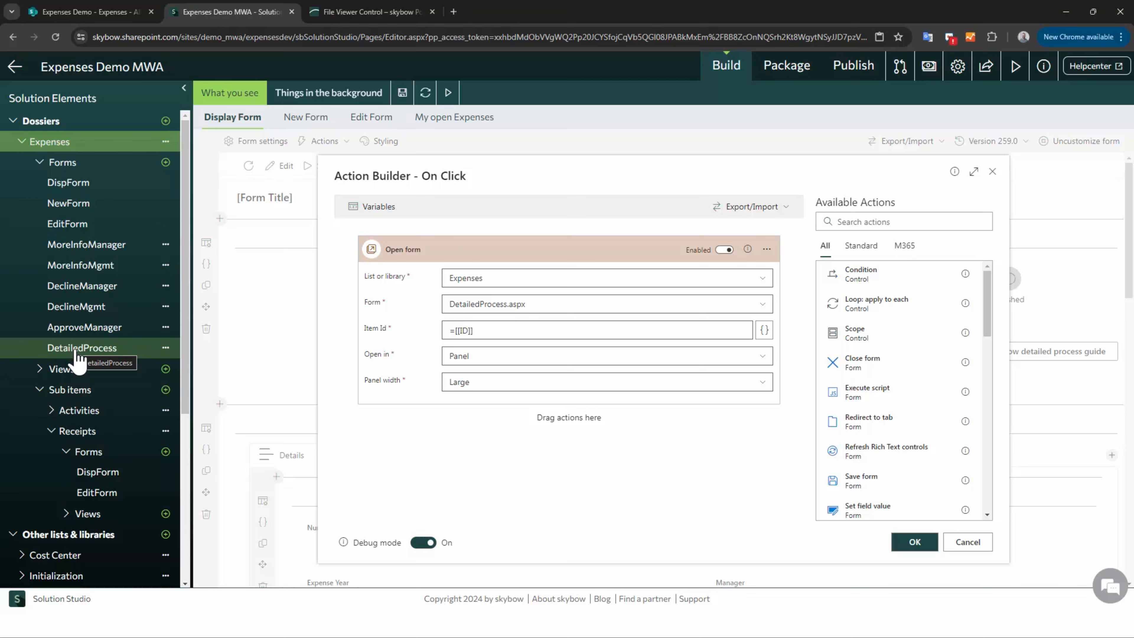
click(165, 163)
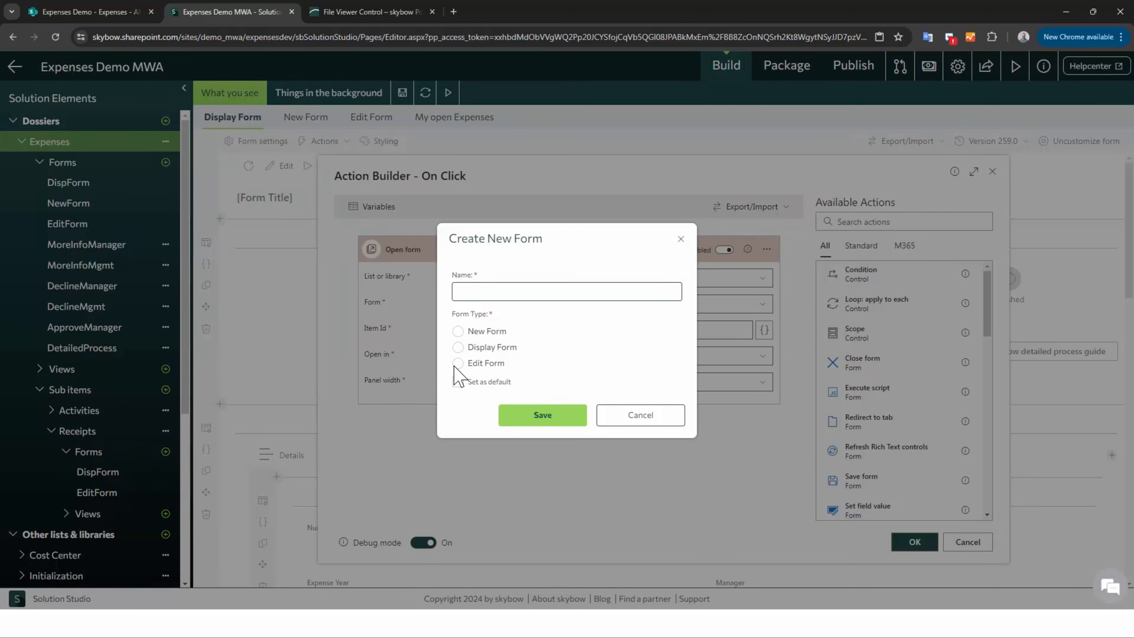
click(457, 347)
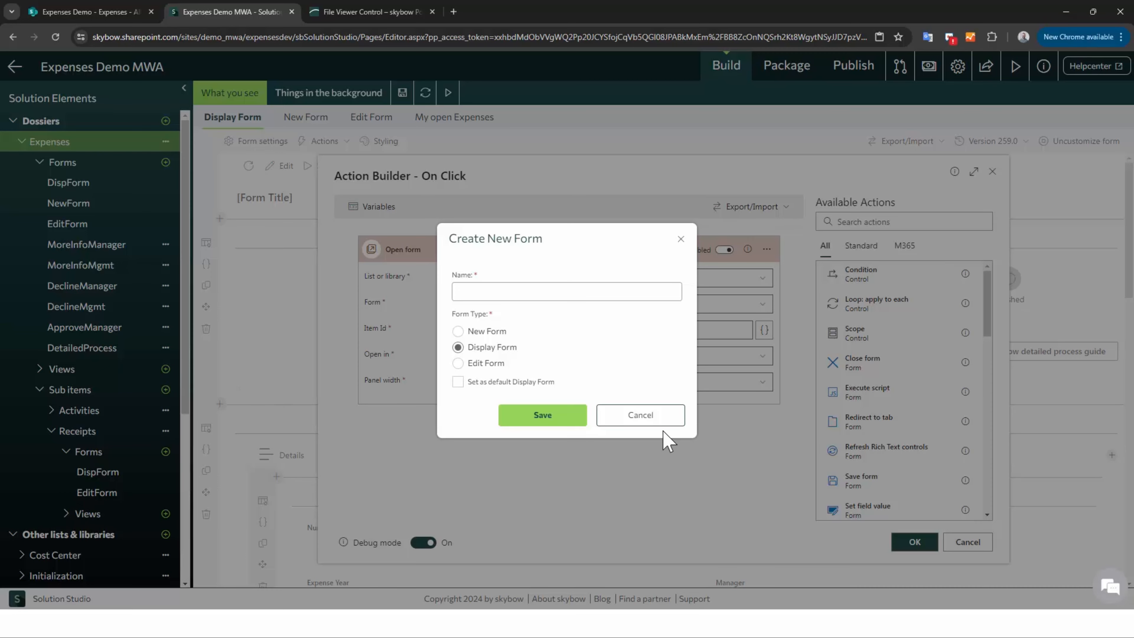
click(647, 419)
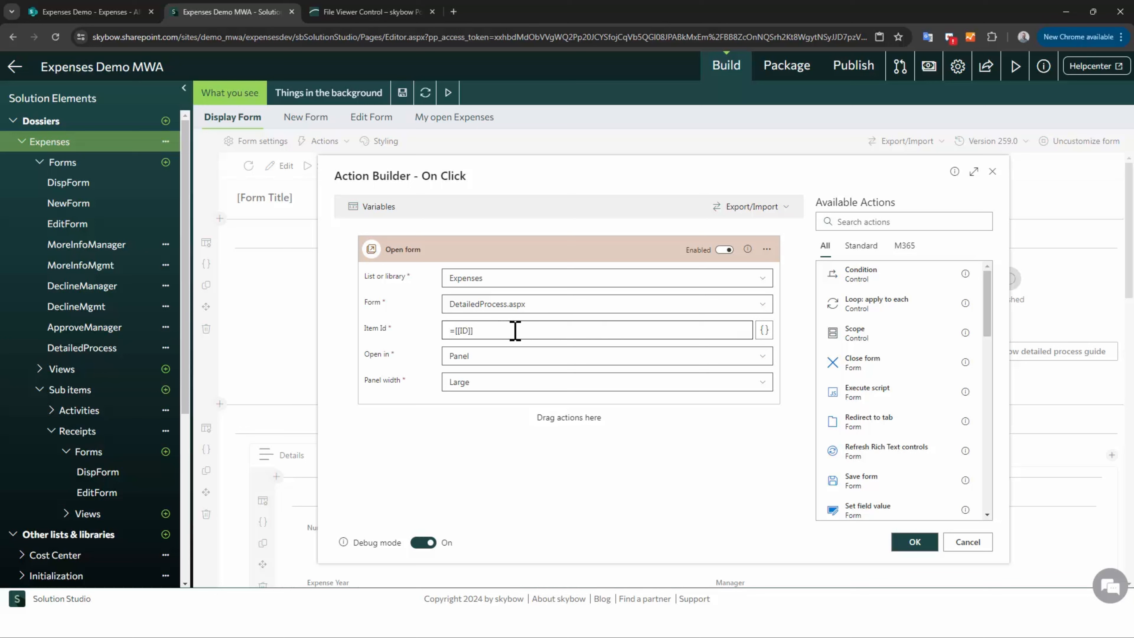
Examine the Item Id expression of the Open form action and cancel the Action Builder.
click(388, 325)
click(471, 331)
drag(488, 331, 440, 334)
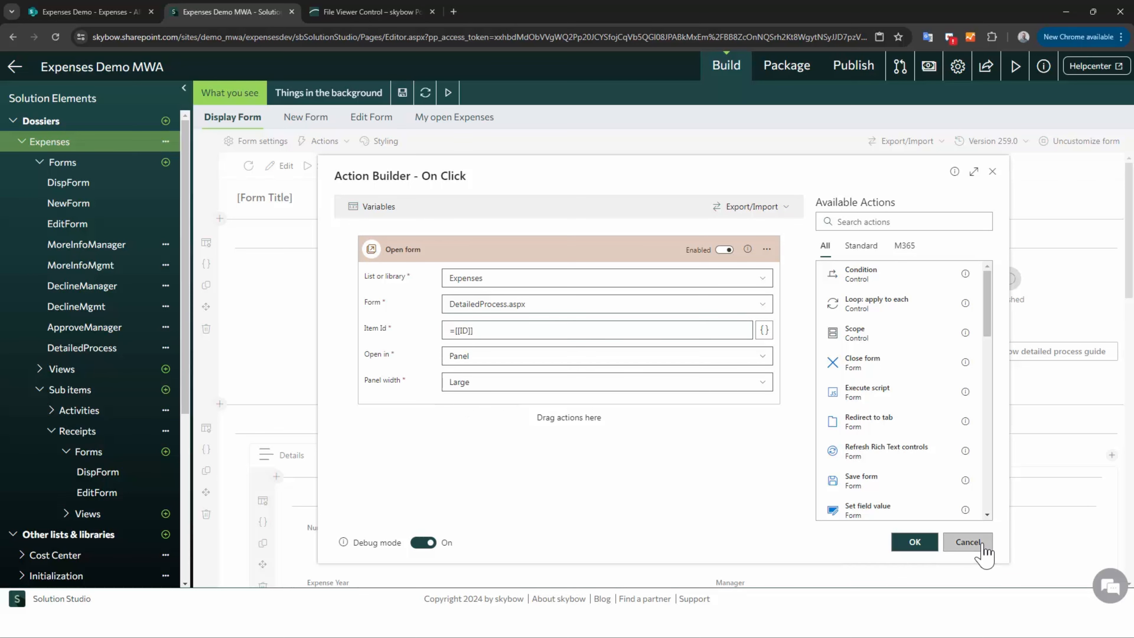
click(971, 544)
Open the DetailedProcess form and look through the addable elements for the File Viewer control.
click(74, 350)
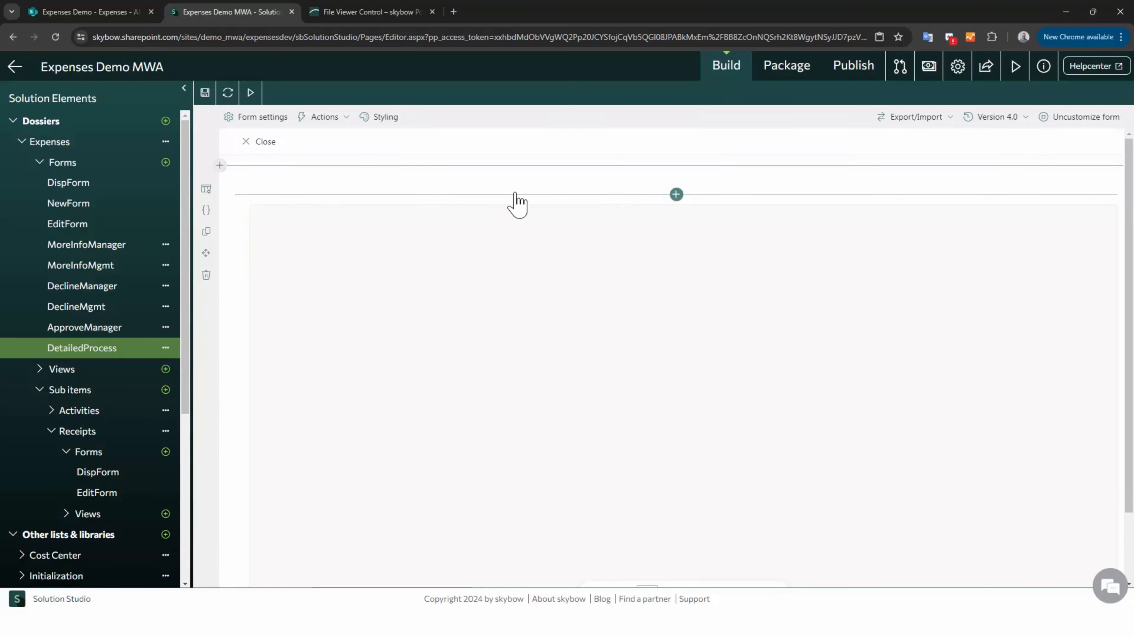
click(676, 194)
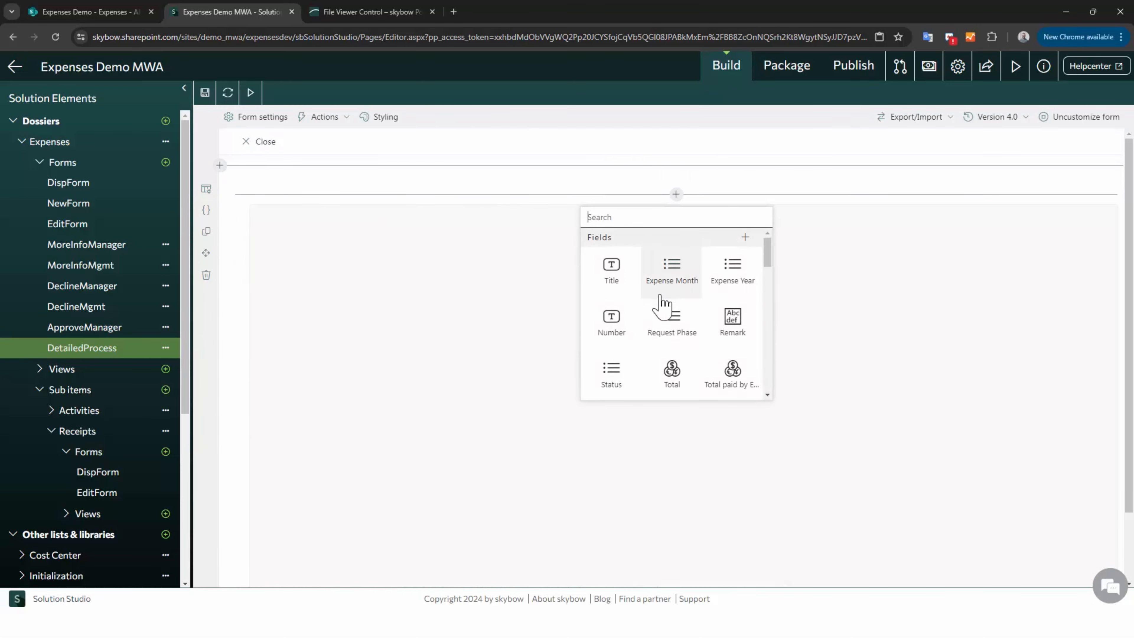
scroll(659, 295, down, 10)
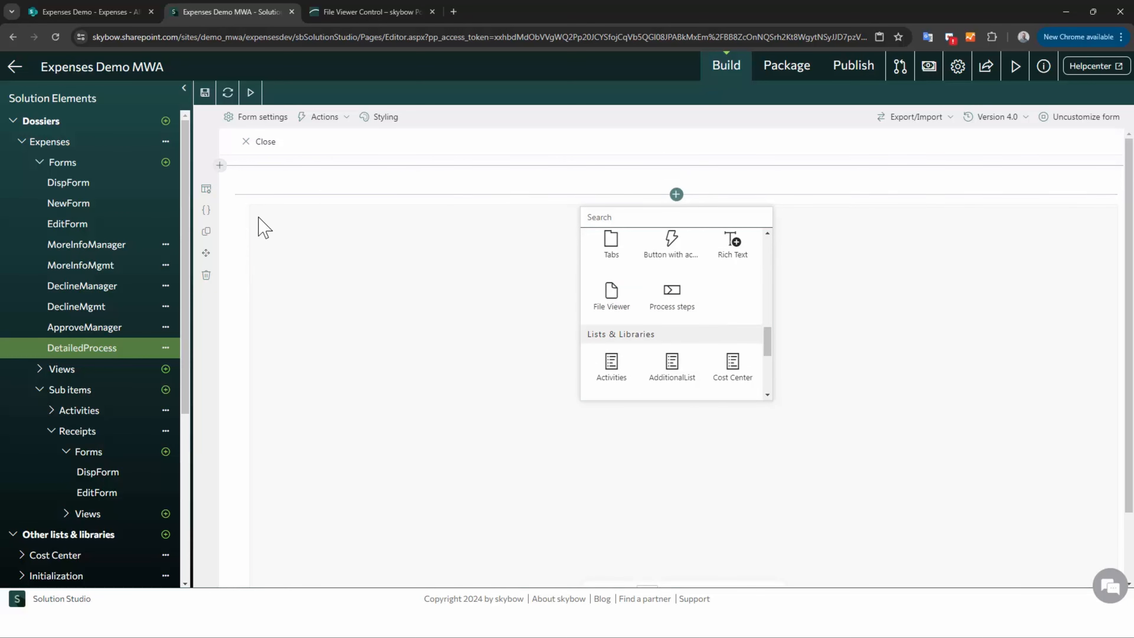
Open the File Viewer's configuration and explore the site libraries, including Site Assets, offered as sources for a static file.
drag(263, 228, 236, 222)
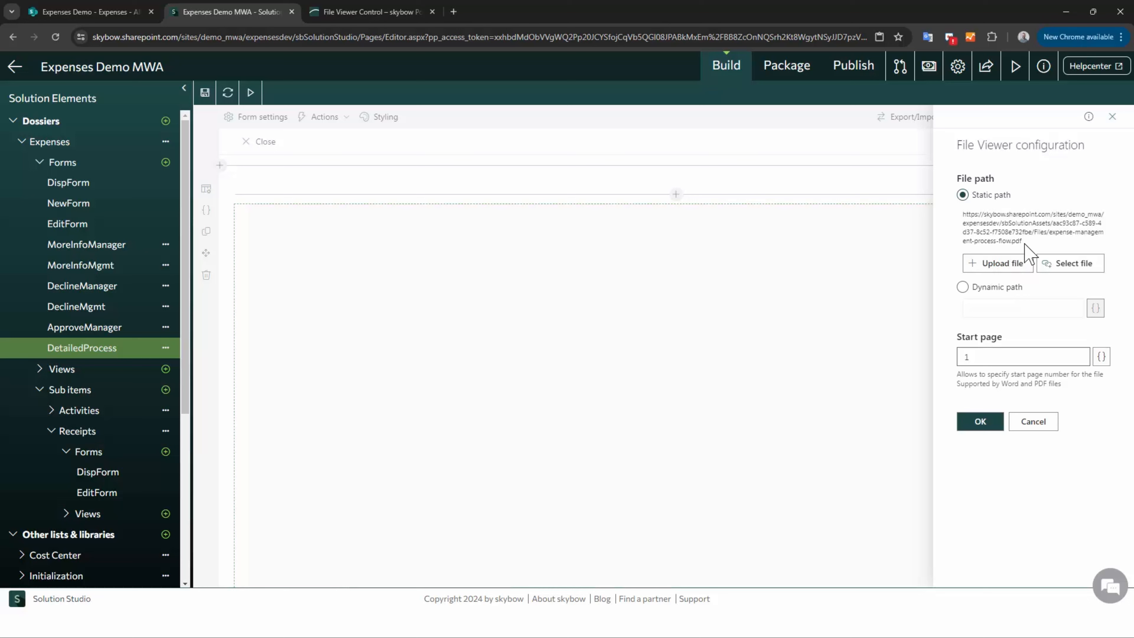
click(1070, 266)
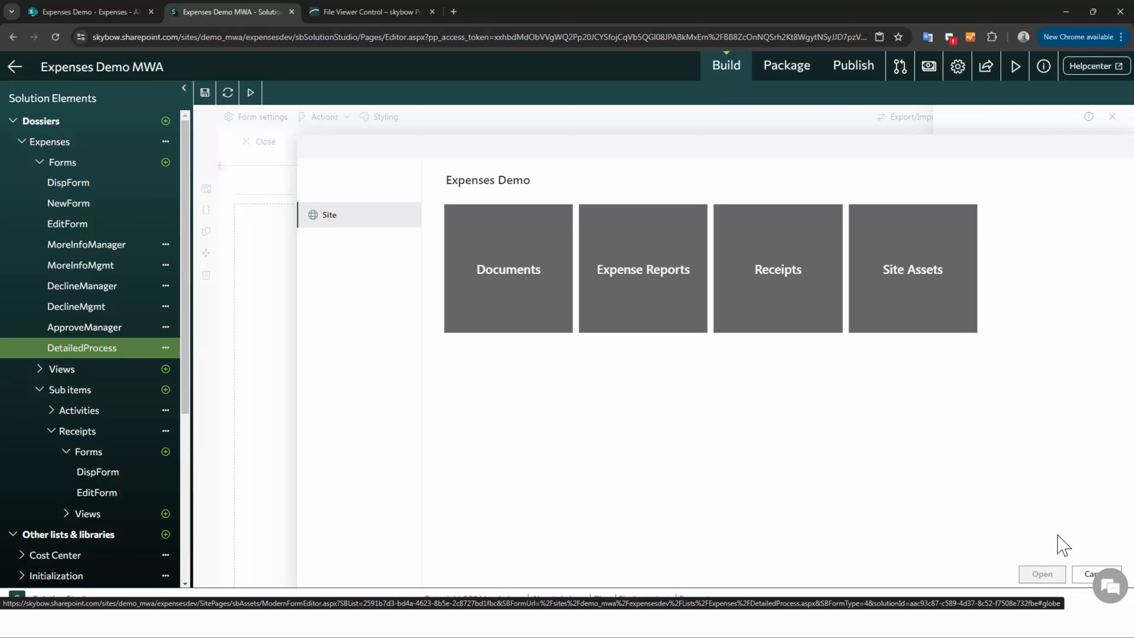
click(904, 261)
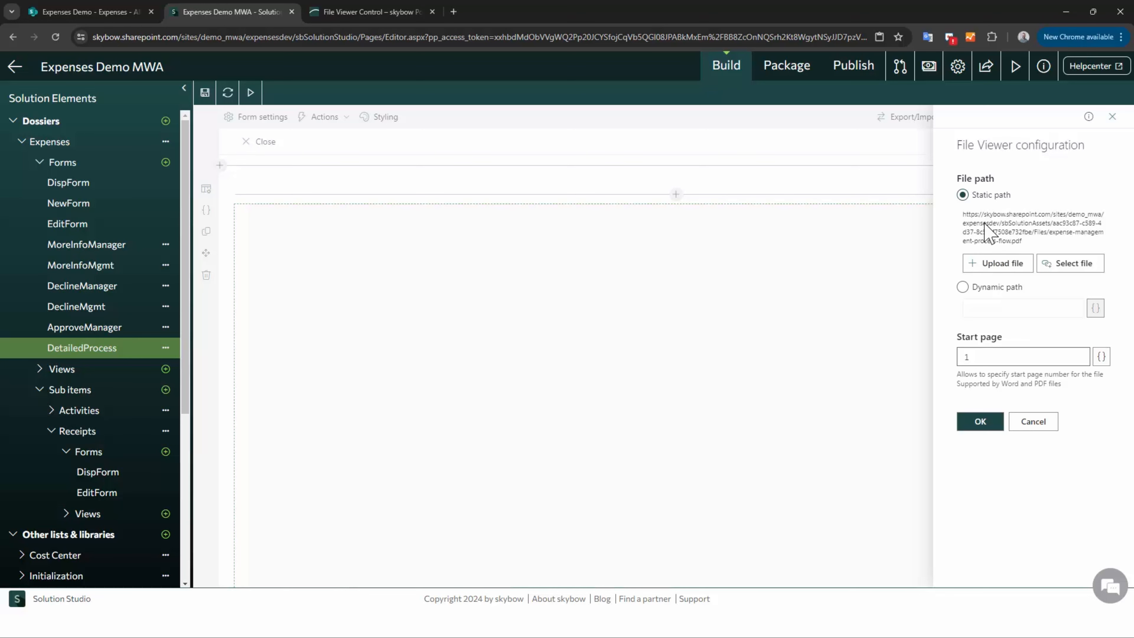
Open the solution's Assets and locate the expense-management-process-flow.pdf file.
scroll(65, 478, down, 5)
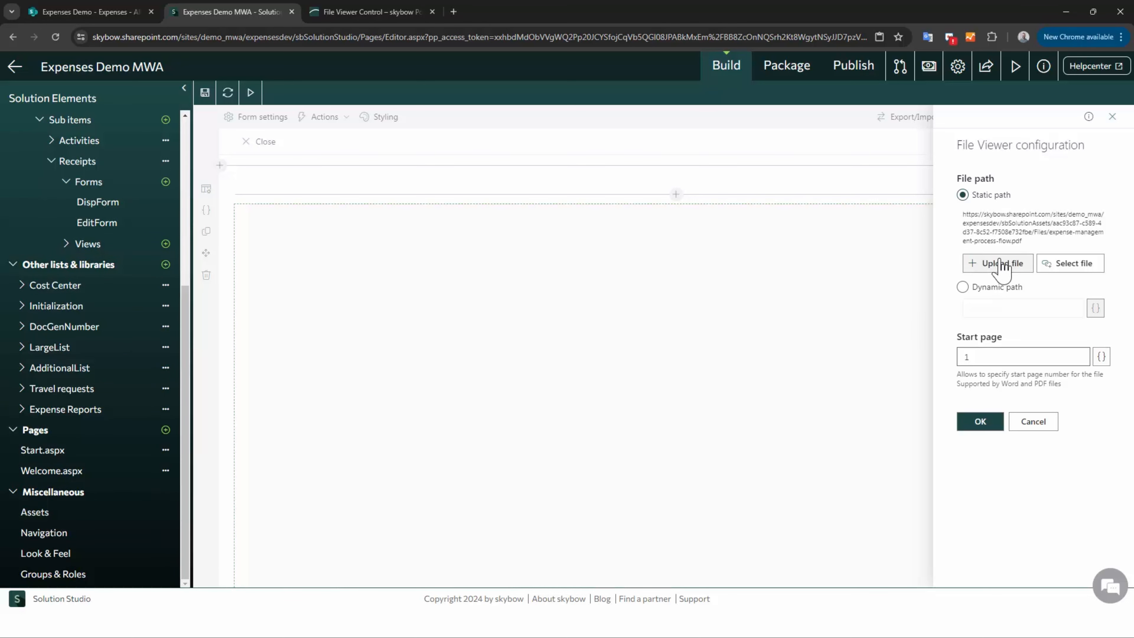
click(39, 513)
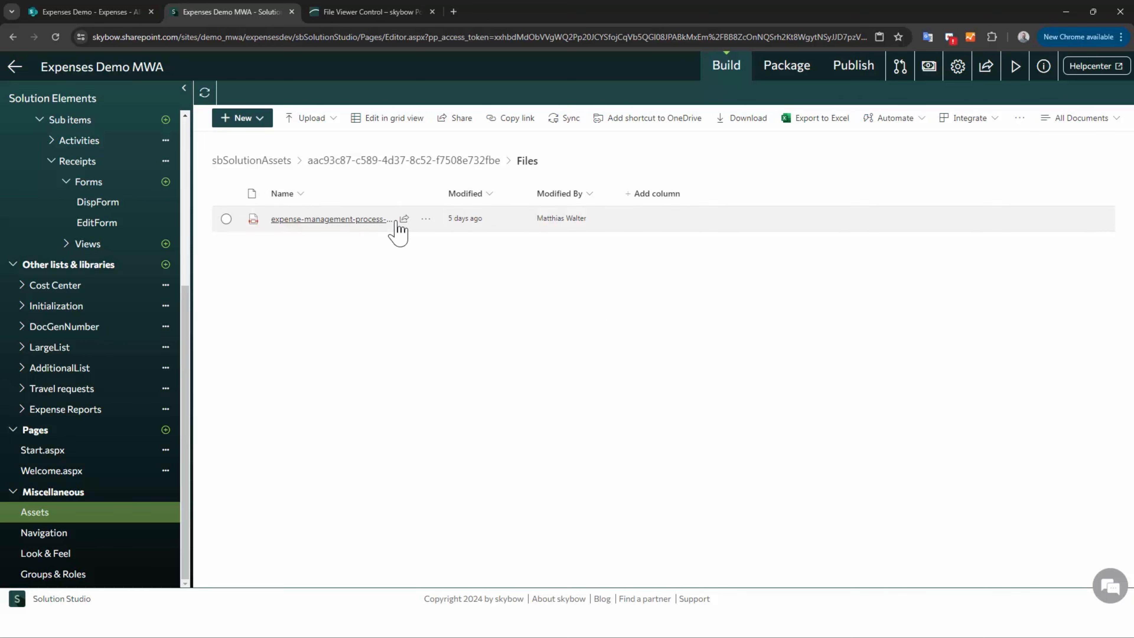
mouse_move(306, 232)
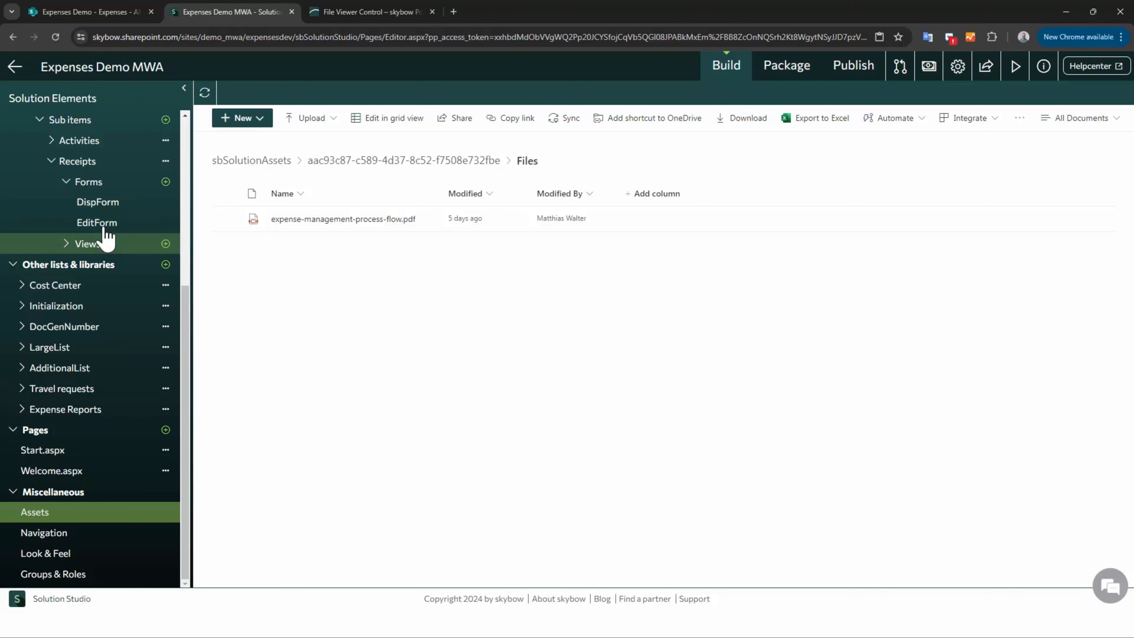
Return to the DetailedProcess form, check the Start page setting in its File Viewer configuration, and cancel the configuration.
scroll(51, 184, up, 6)
click(73, 350)
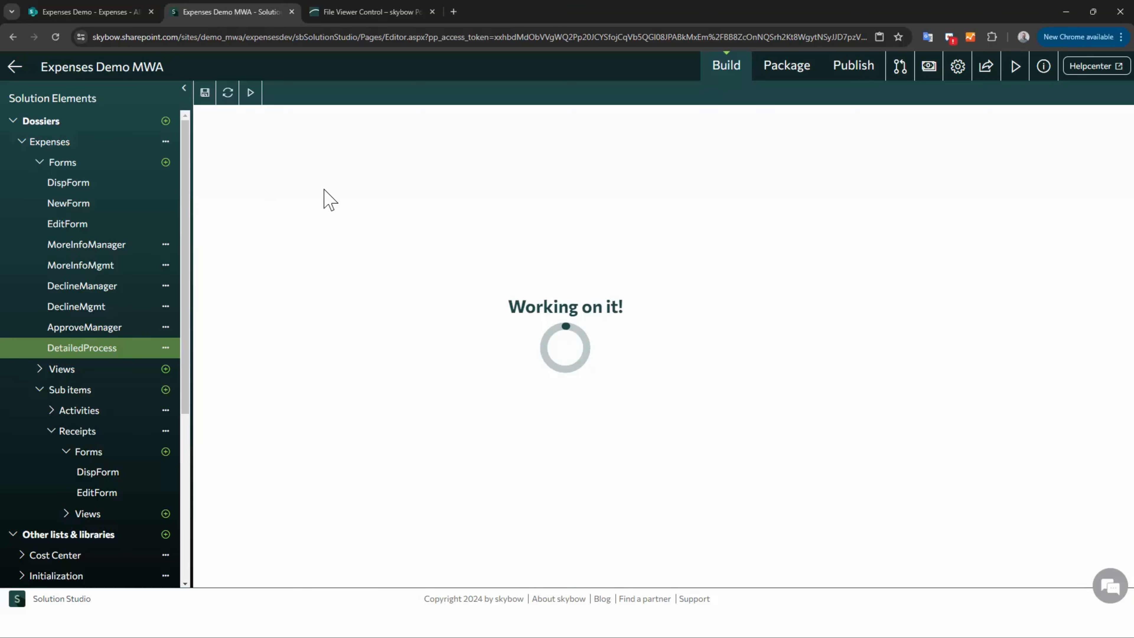
mouse_move(253, 221)
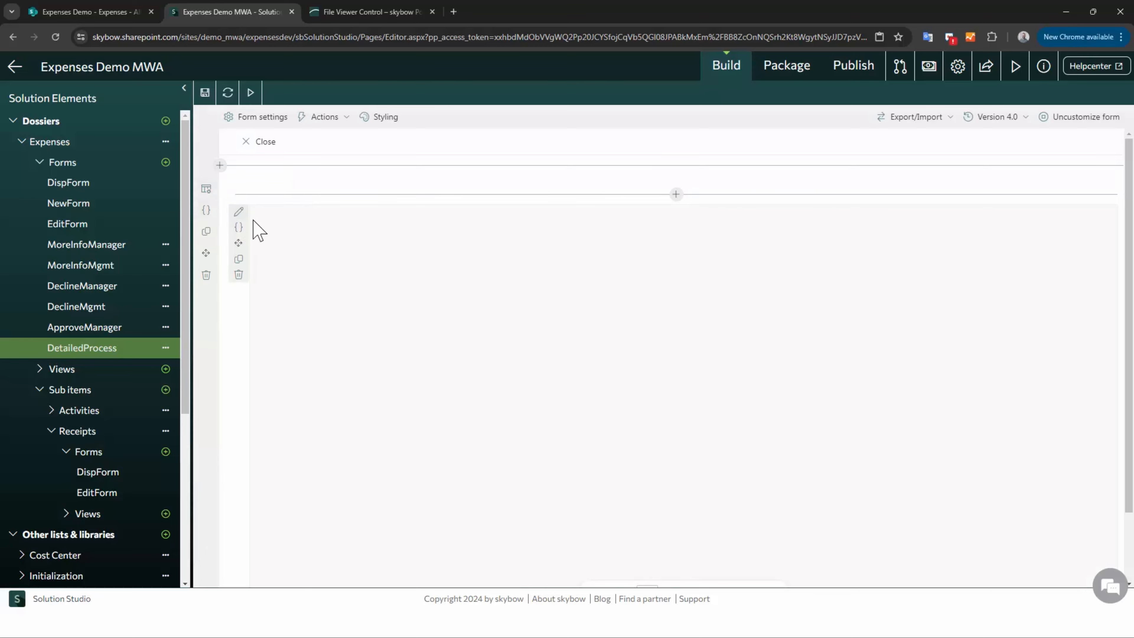
click(238, 213)
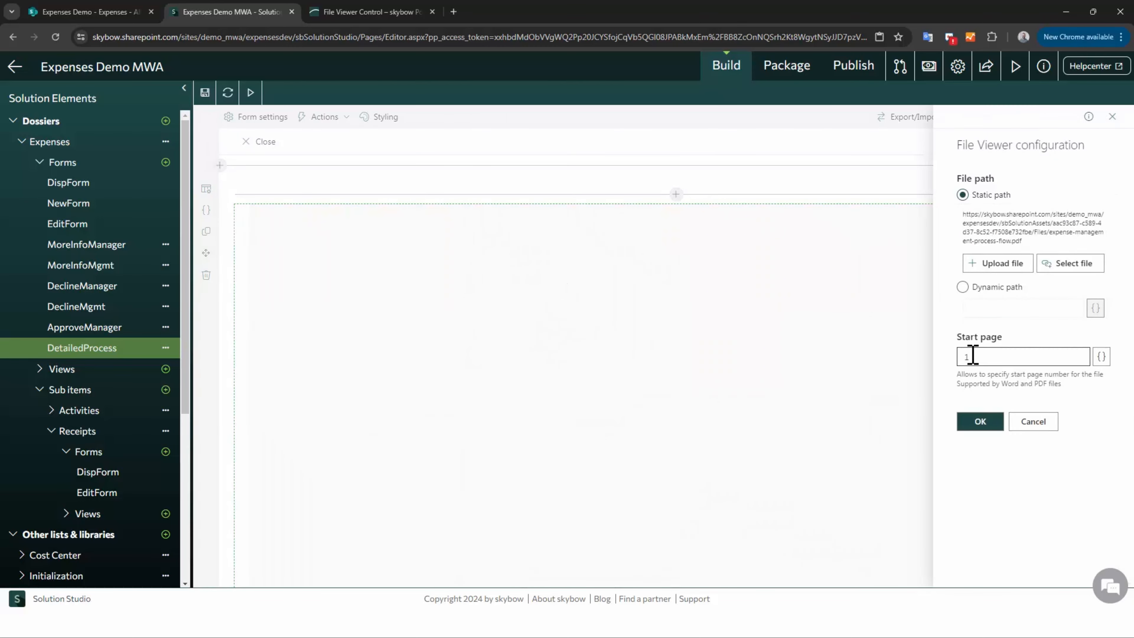
drag(963, 338, 1003, 338)
drag(969, 356, 956, 360)
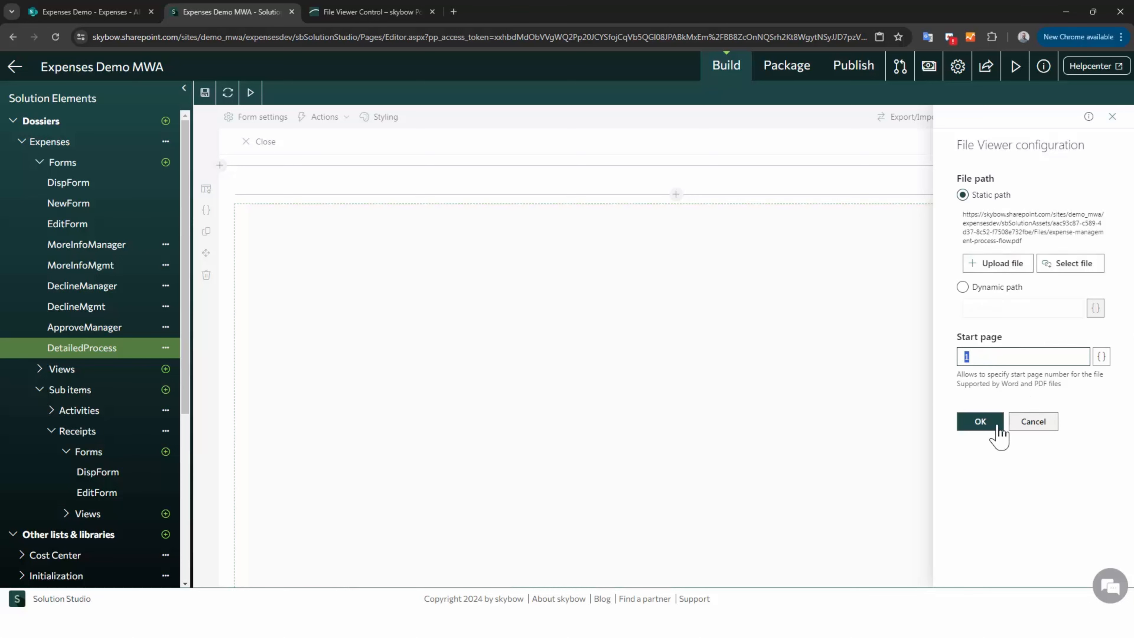
click(1033, 425)
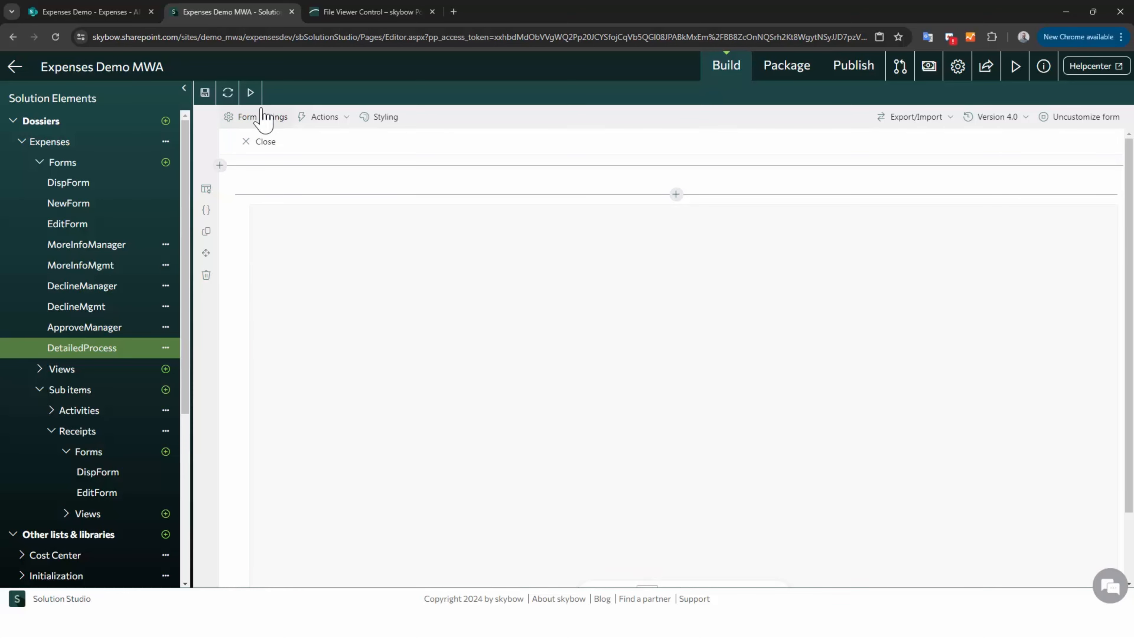
Switch to the Expenses Demo page in SharePoint, deselect the 2024-06-27 Lunch.pdf receipt, and return to Solution Studio.
click(96, 12)
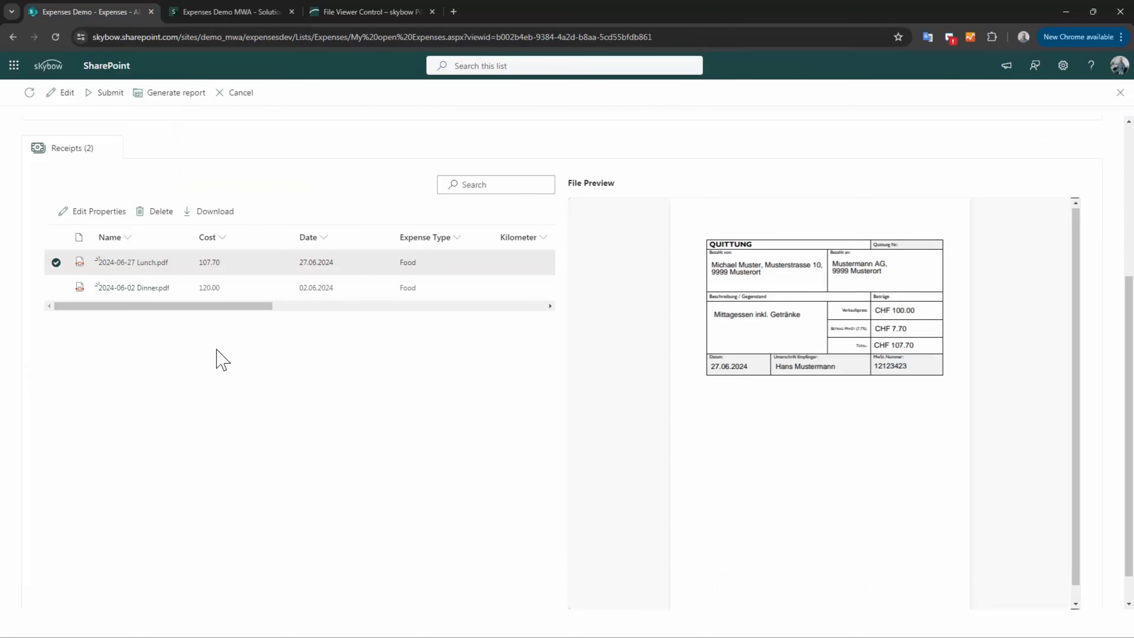
click(150, 193)
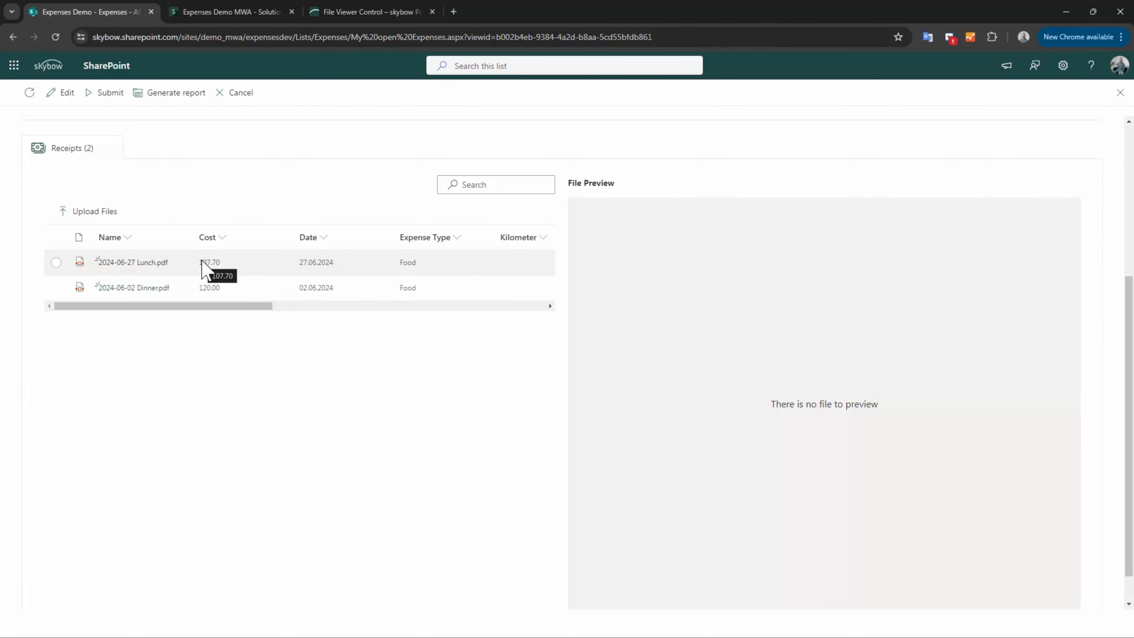
click(197, 14)
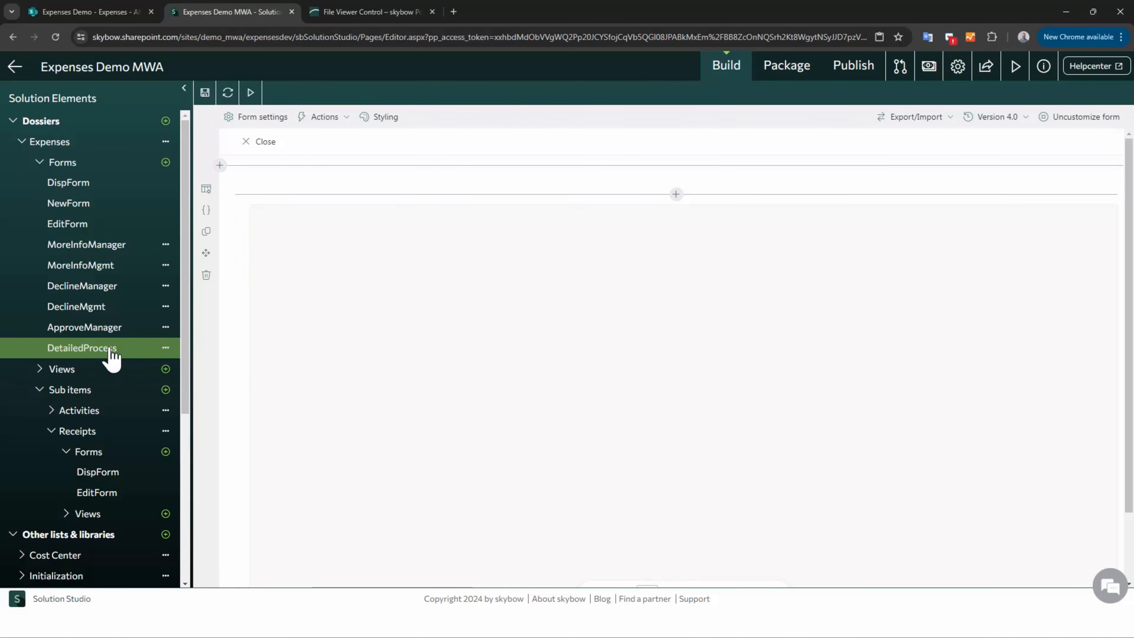
Open the Receipts library configuration in the Expenses display form and review its sub item and library form settings.
click(35, 147)
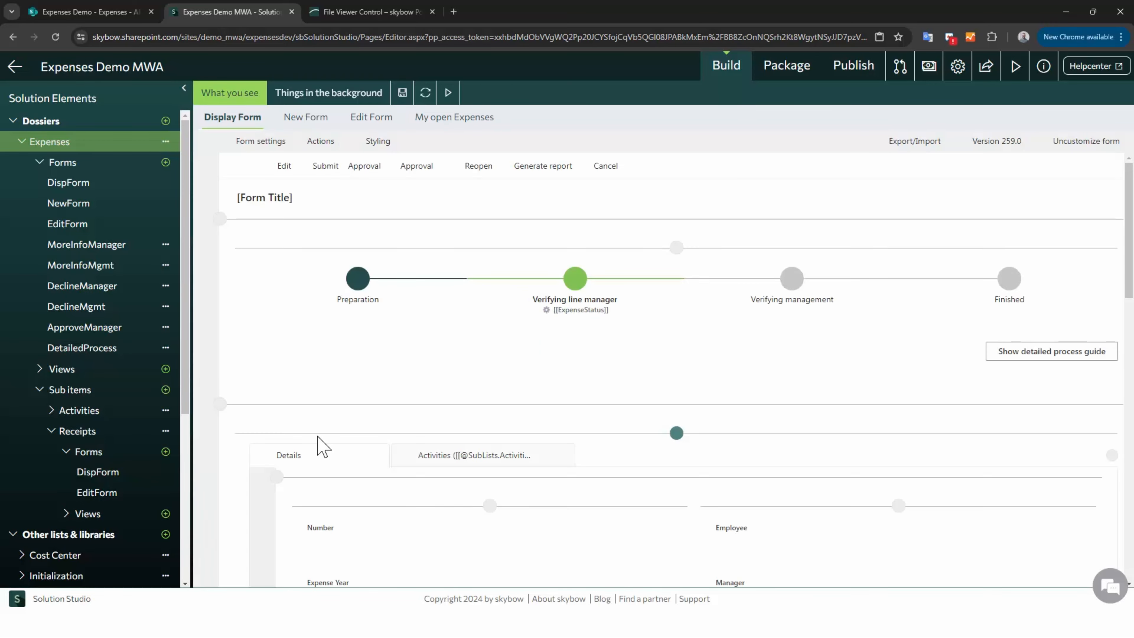
scroll(319, 433, down, 5)
scroll(323, 442, down, 6)
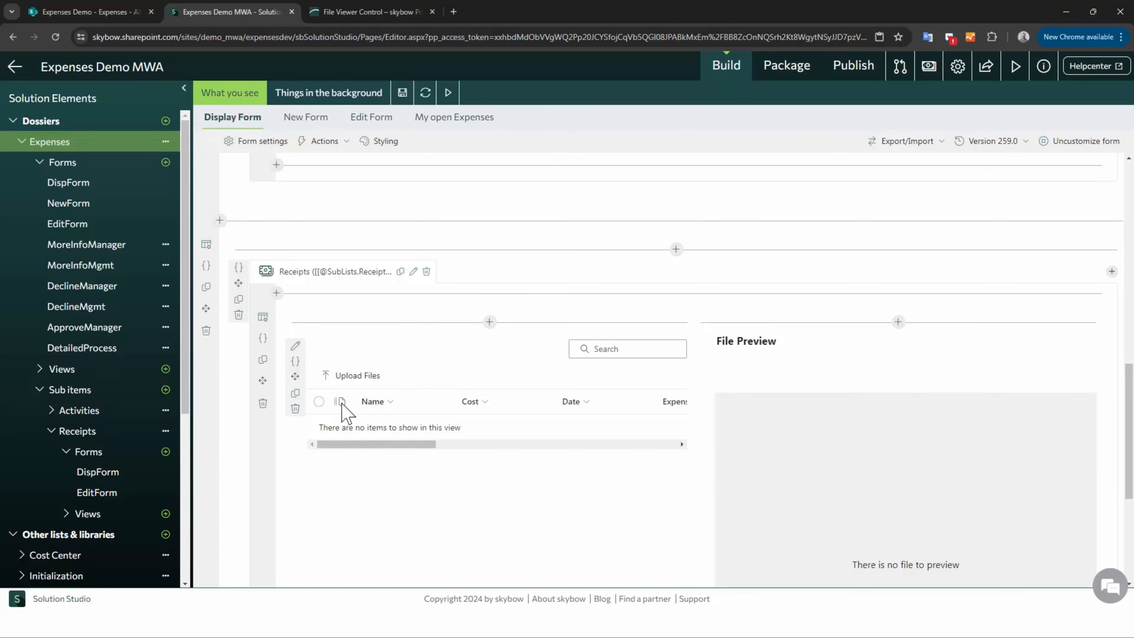
click(296, 347)
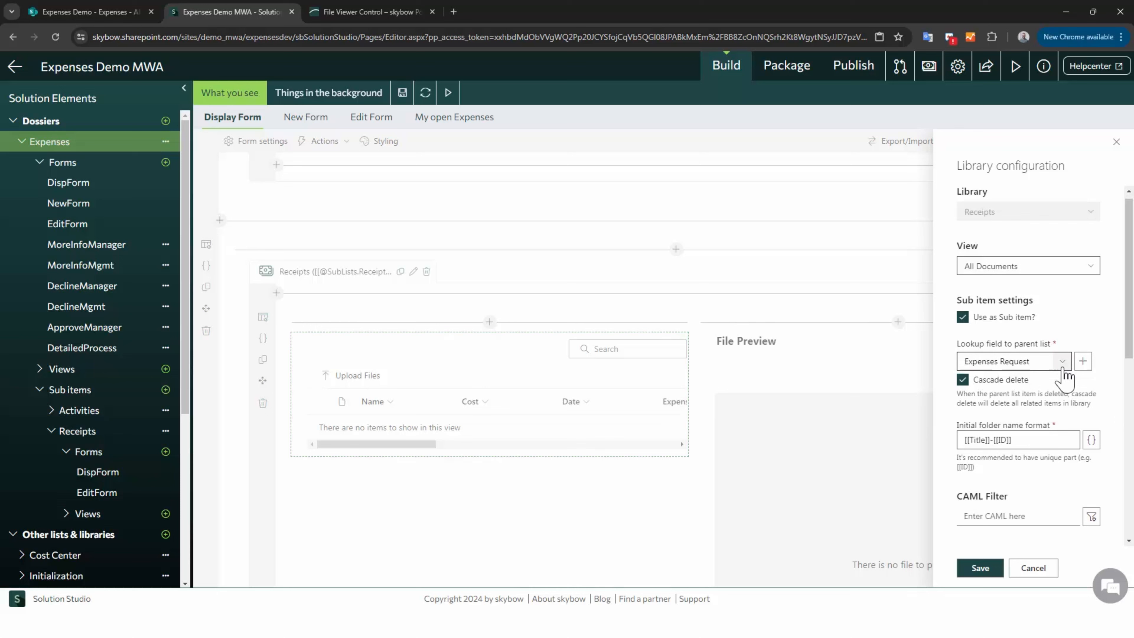
scroll(1064, 362, down, 5)
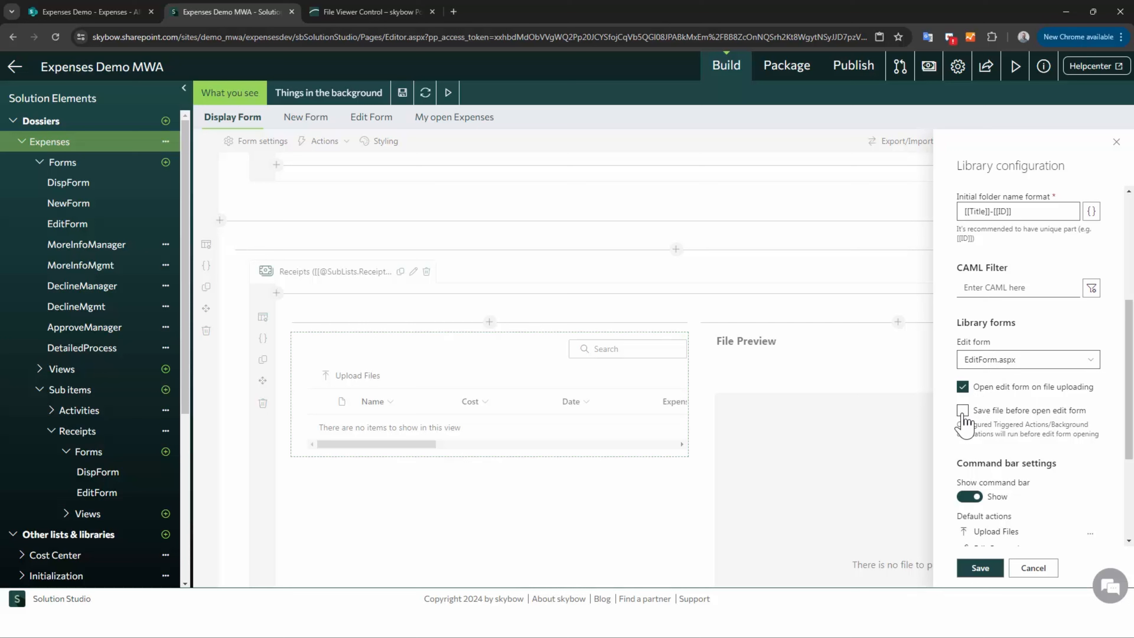
Try enabling "Save file before open edit form" and switching "Open edit form on file uploading" off and on for the Receipts library.
click(963, 411)
click(962, 387)
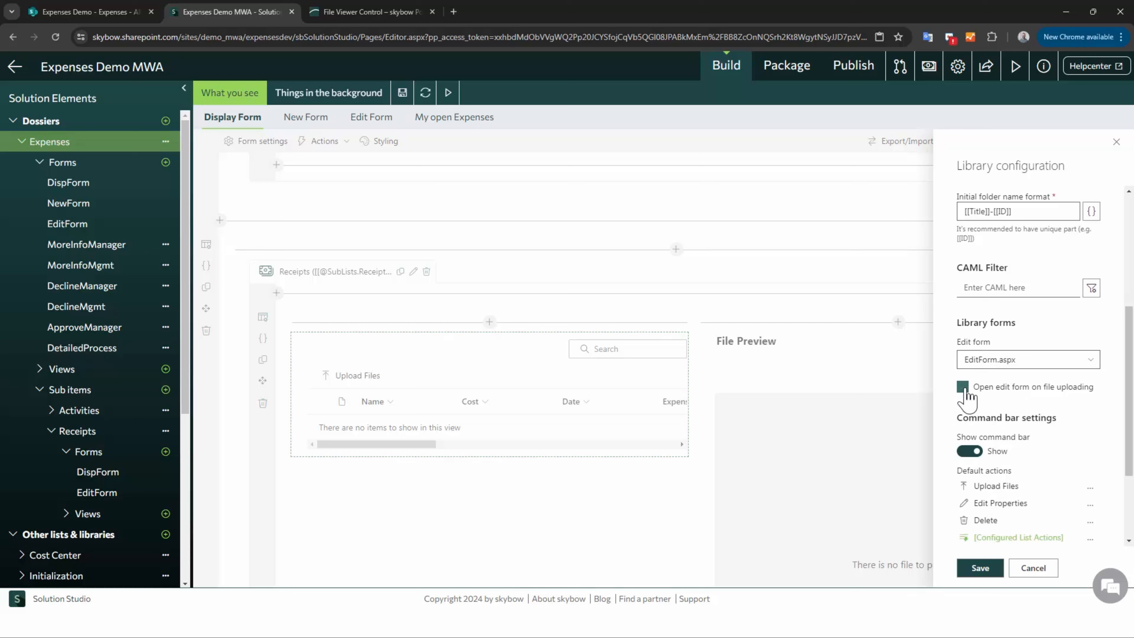
click(962, 387)
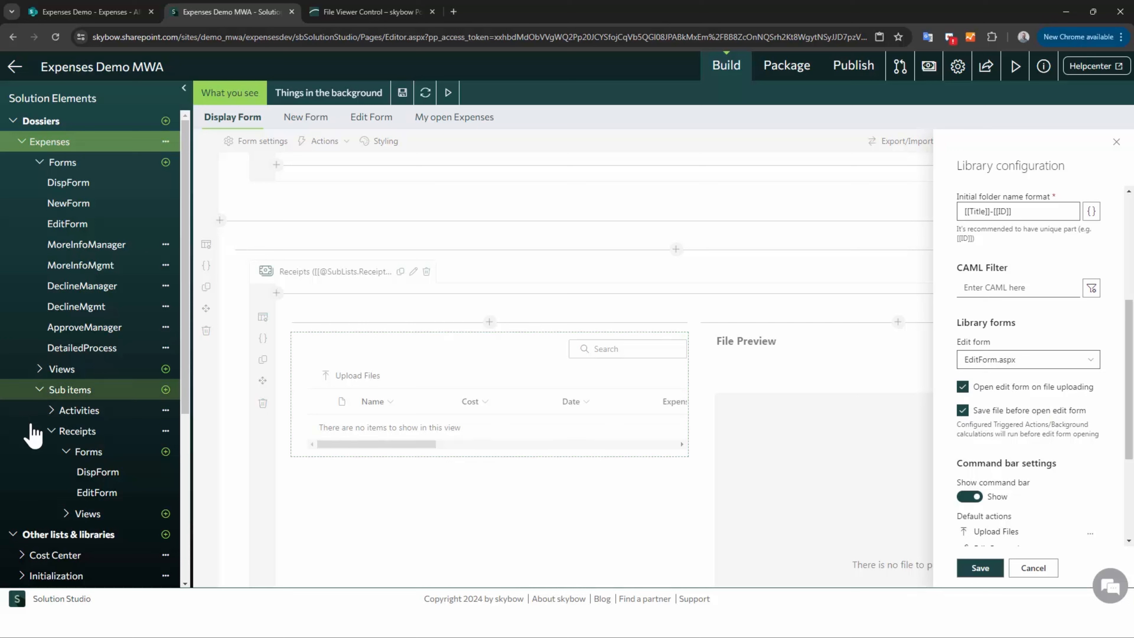
Open the EditForm of the Receipts sub items and review its section layout options and fields.
click(97, 496)
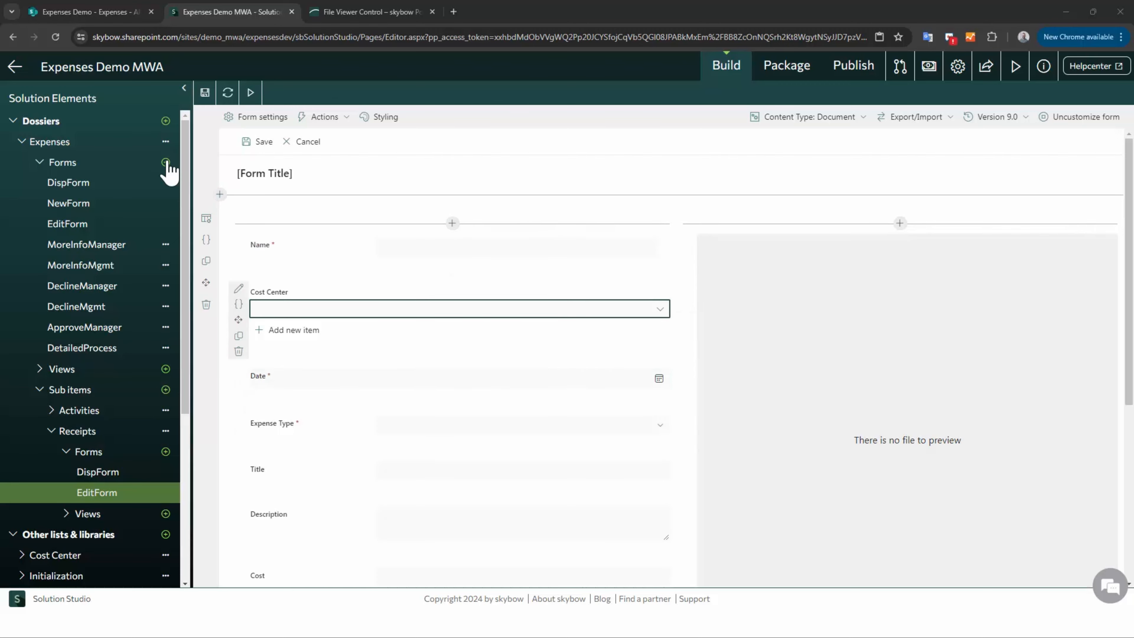
click(220, 195)
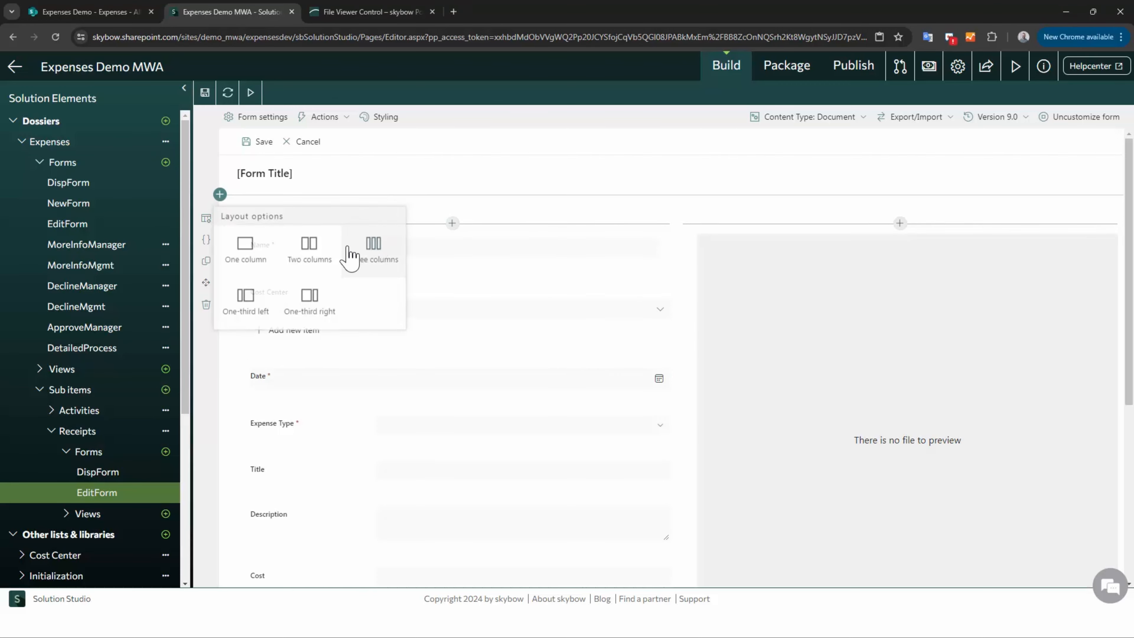
click(518, 168)
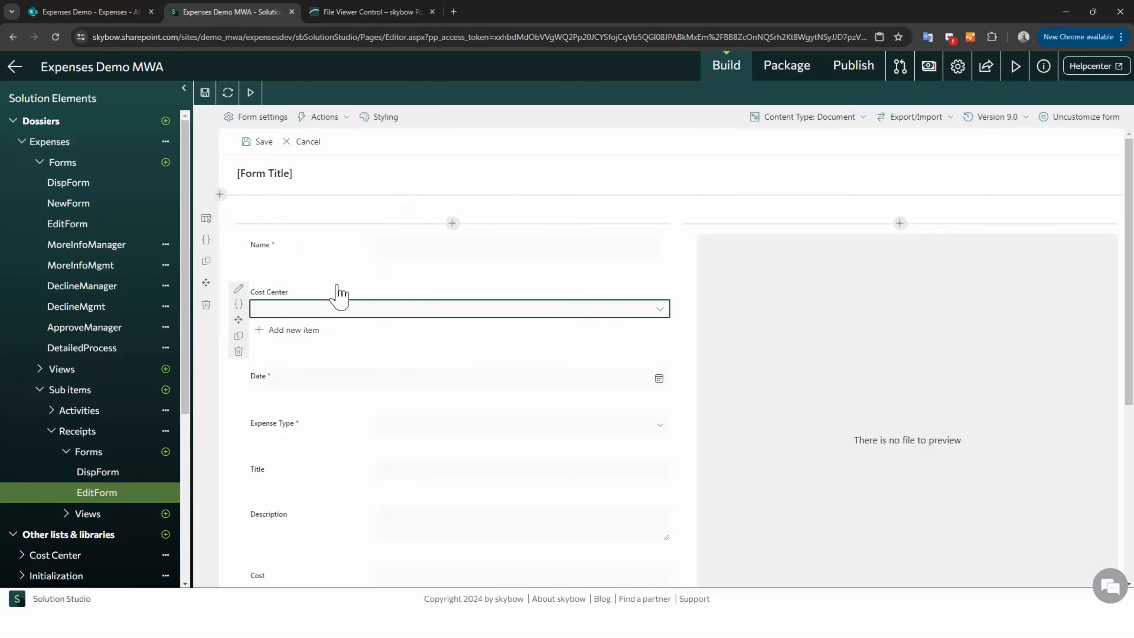
scroll(361, 506, down, 5)
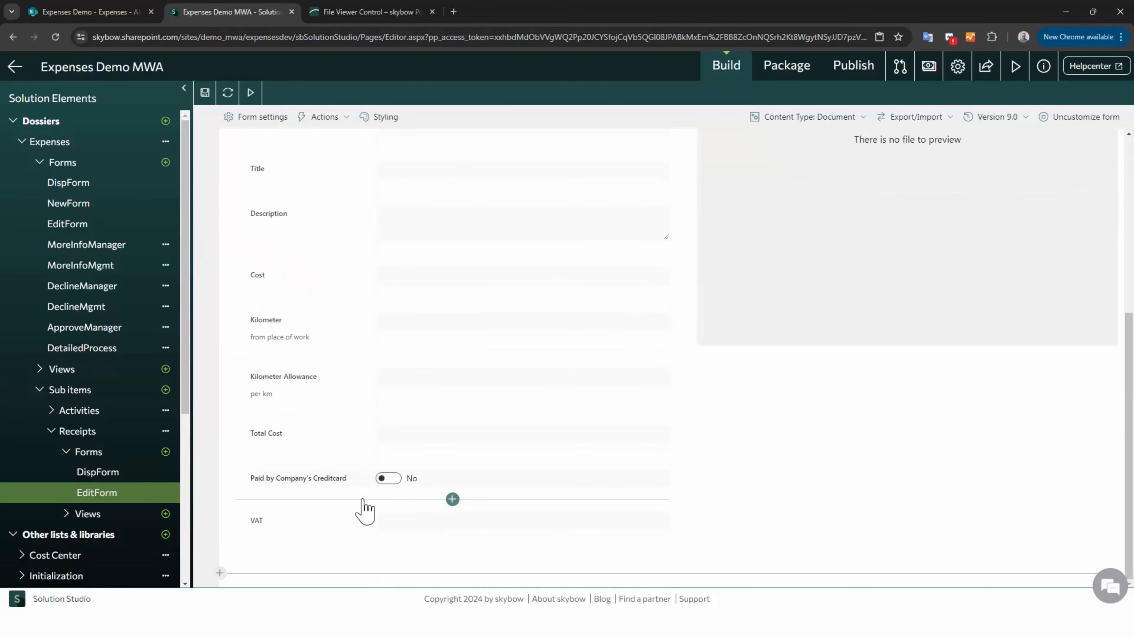
scroll(361, 506, up, 5)
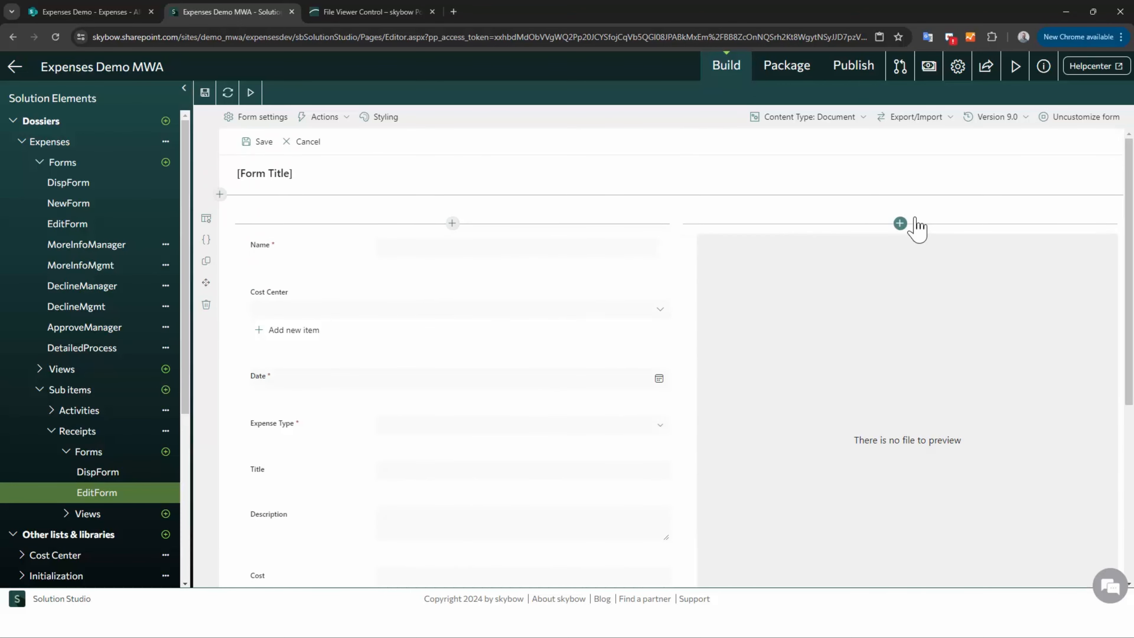
Open the File Viewer's Dynamic path expression in the Receipts EditForm, test [[FileRef]] against the 2024-06-27 Lunch.pdf item, and leave without saving.
click(686, 242)
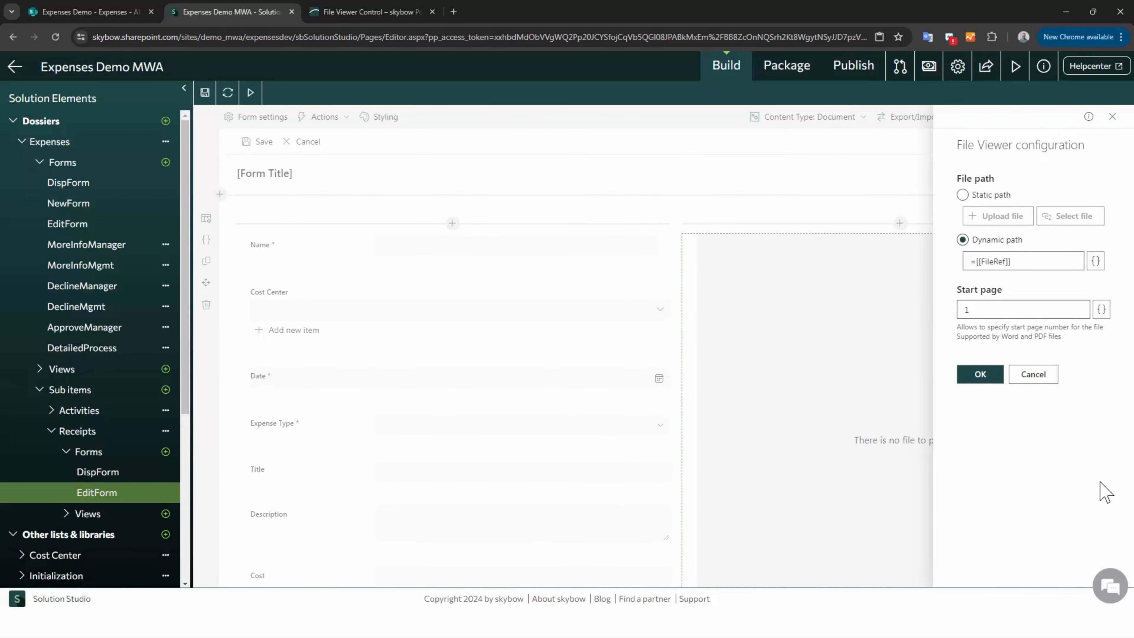
drag(976, 261, 1033, 261)
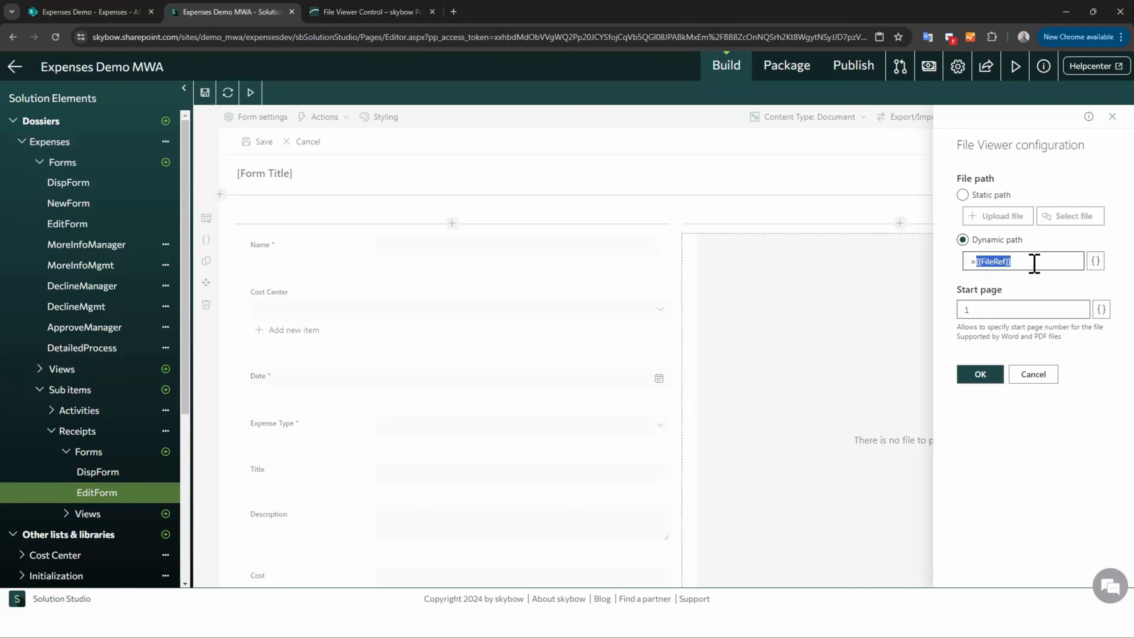
click(1094, 263)
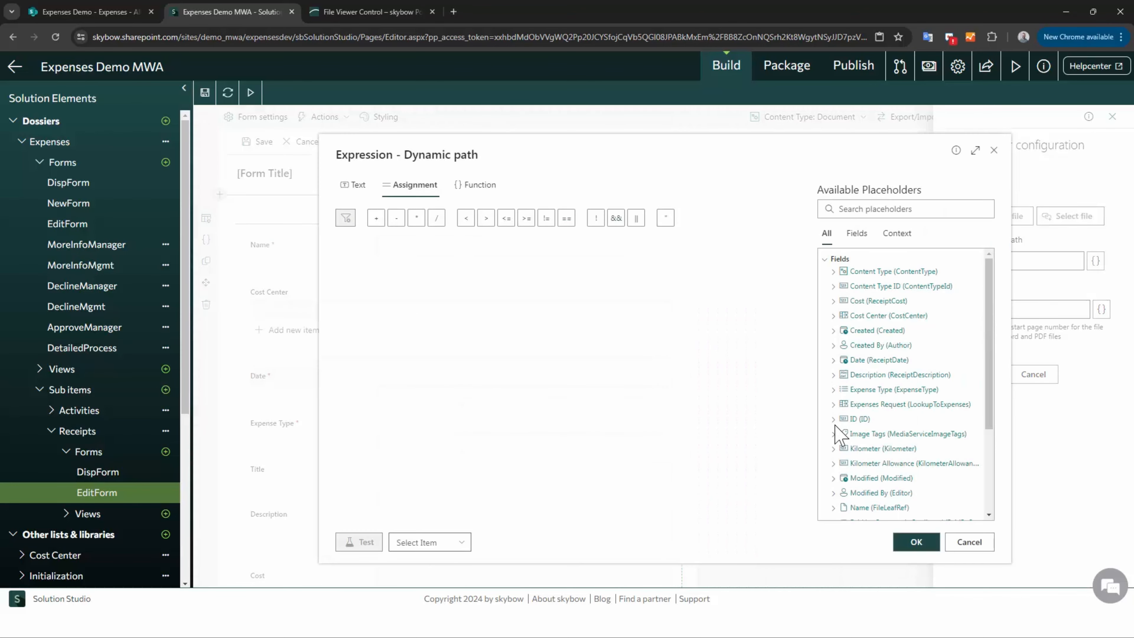
scroll(846, 464, down, 3)
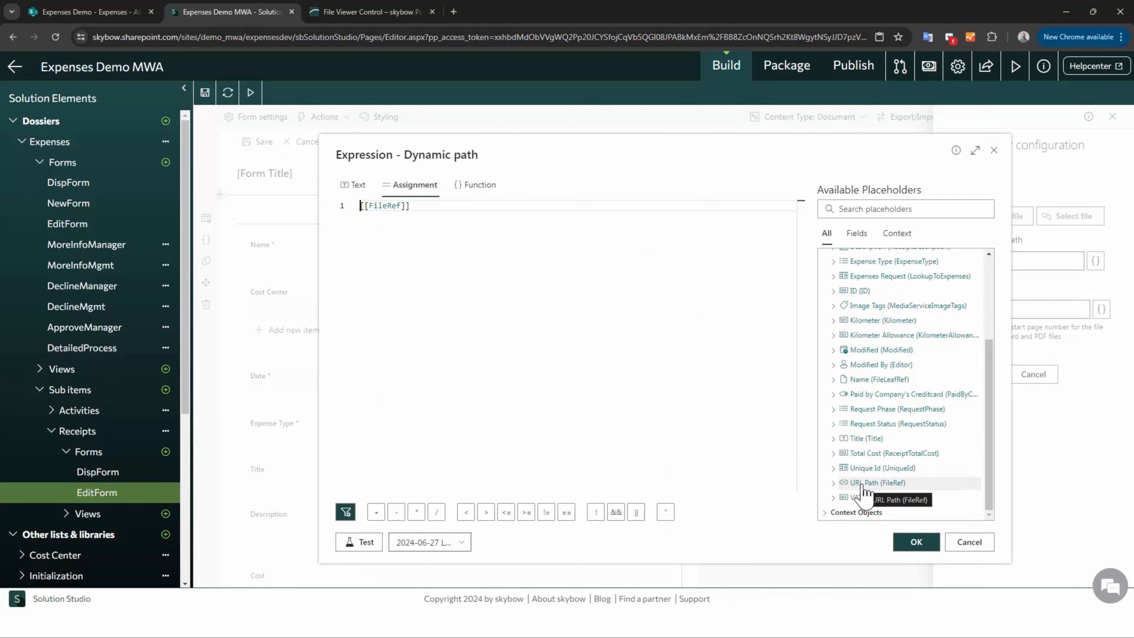
click(364, 545)
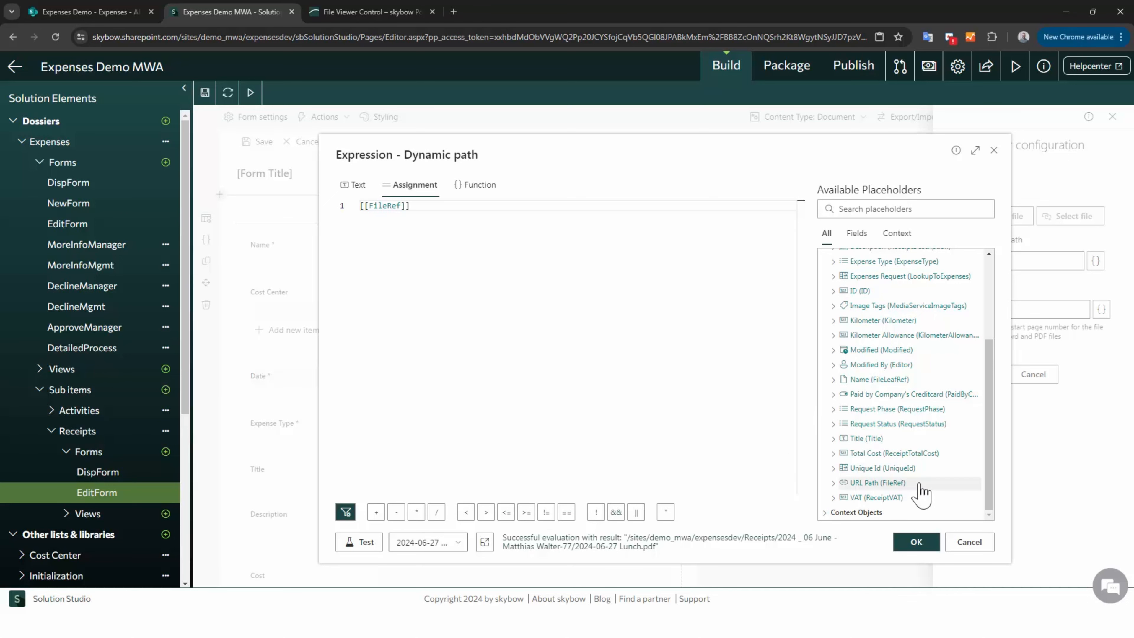
click(969, 541)
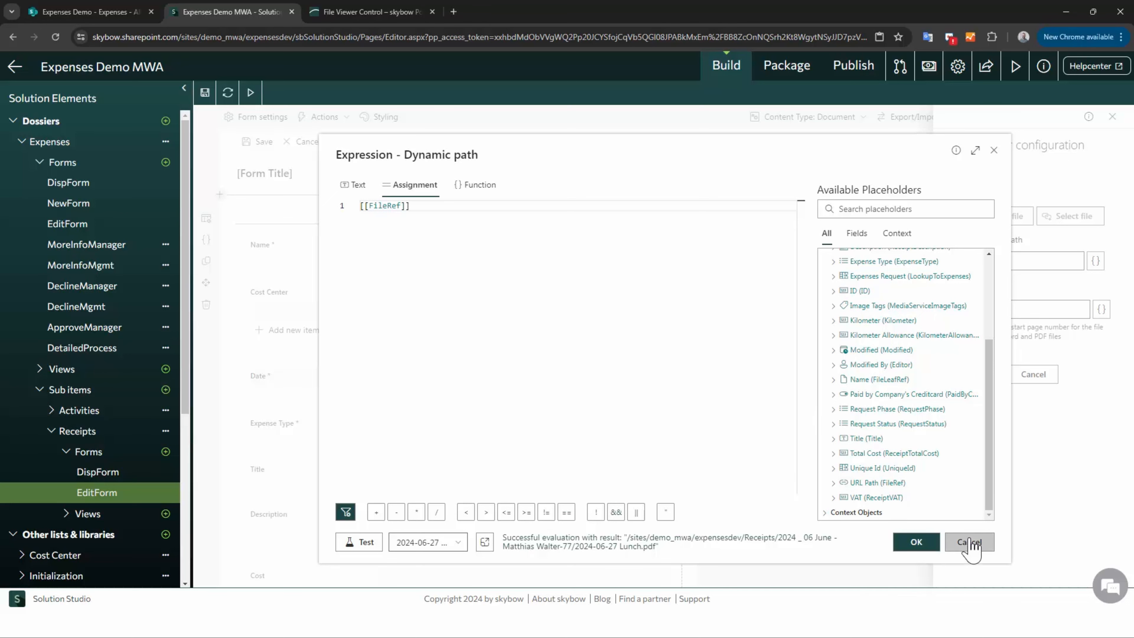
Review the Dynamic path and Start page settings of the File Viewer and close its configuration without saving.
click(1005, 263)
drag(1013, 262, 959, 261)
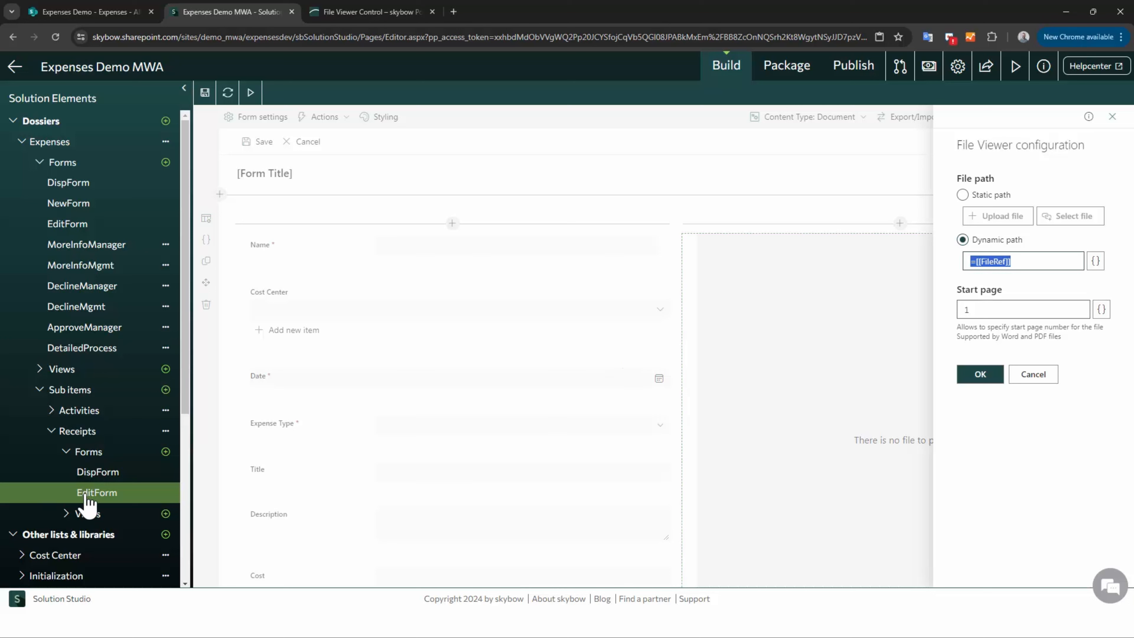
click(1028, 262)
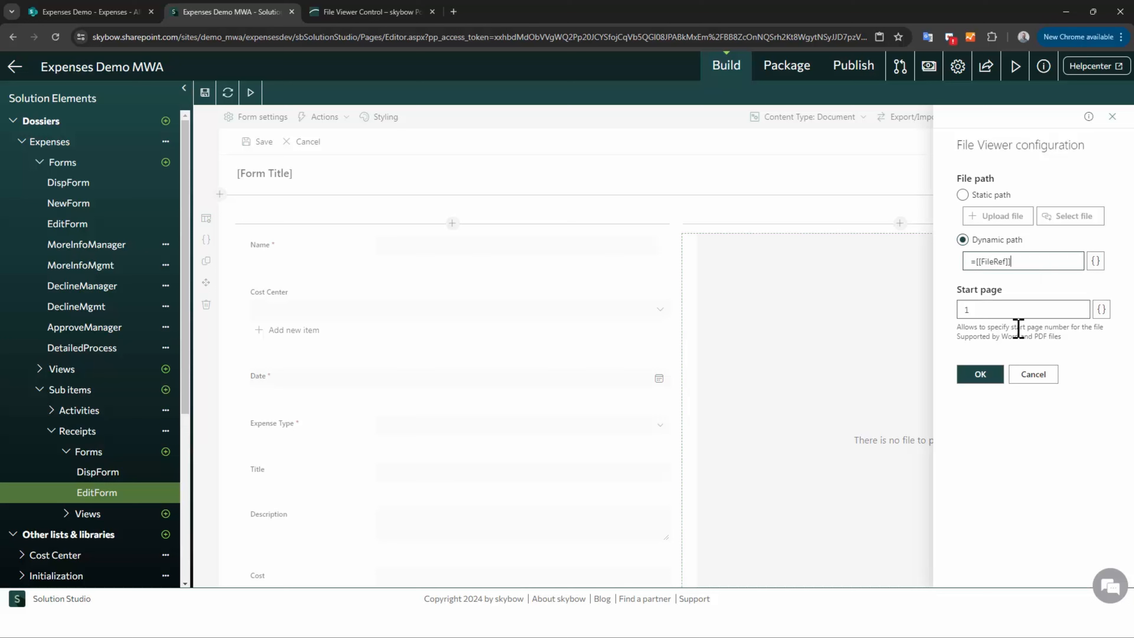
drag(1000, 311, 942, 320)
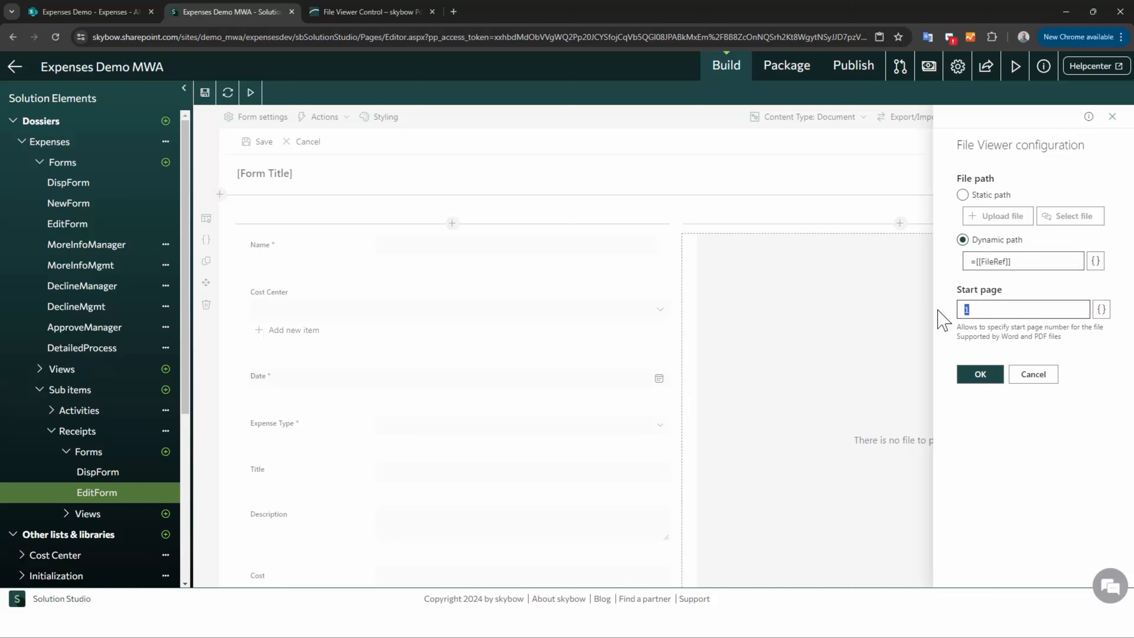
click(1048, 375)
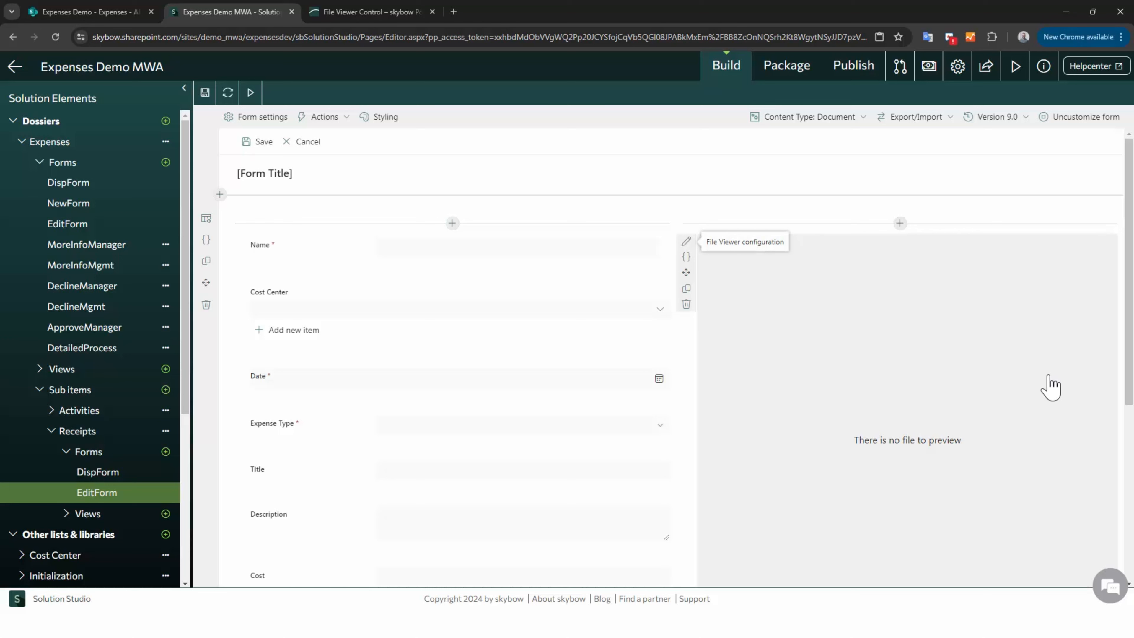
Open the Dynamic path expression of the File Preview viewer beside the Receipts list in the Expenses display form.
click(54, 145)
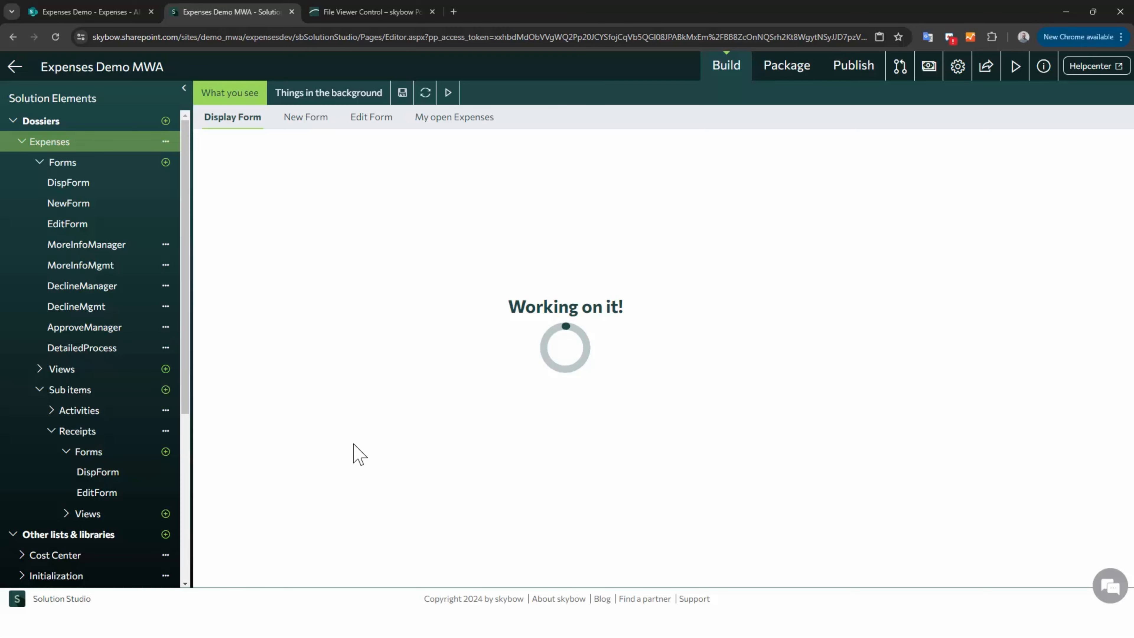
scroll(372, 417, down, 8)
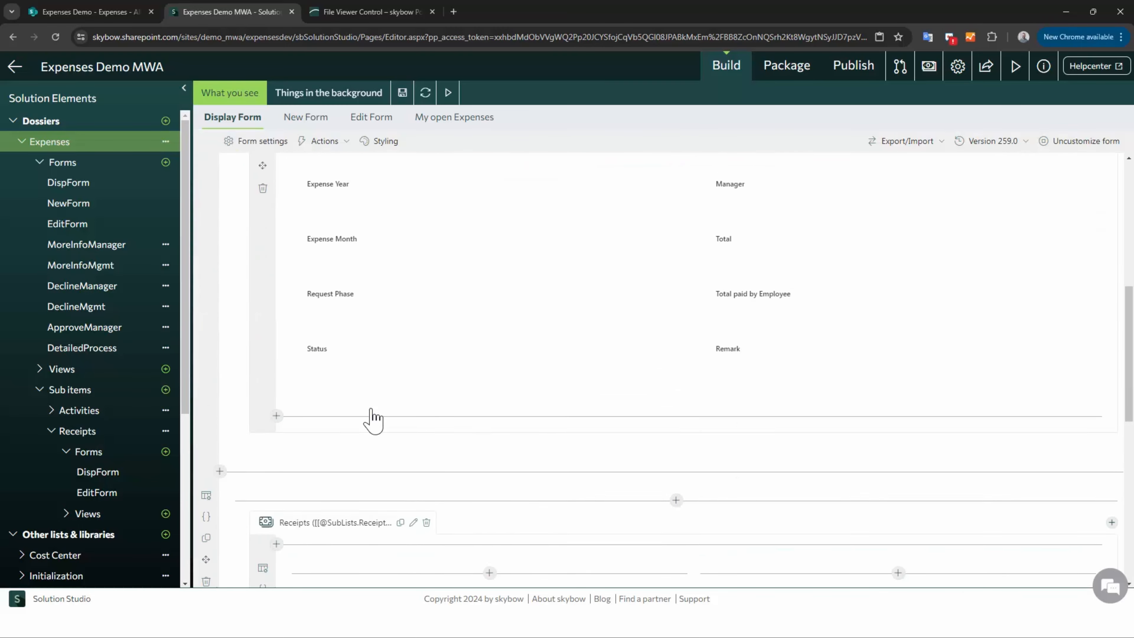
scroll(373, 420, down, 8)
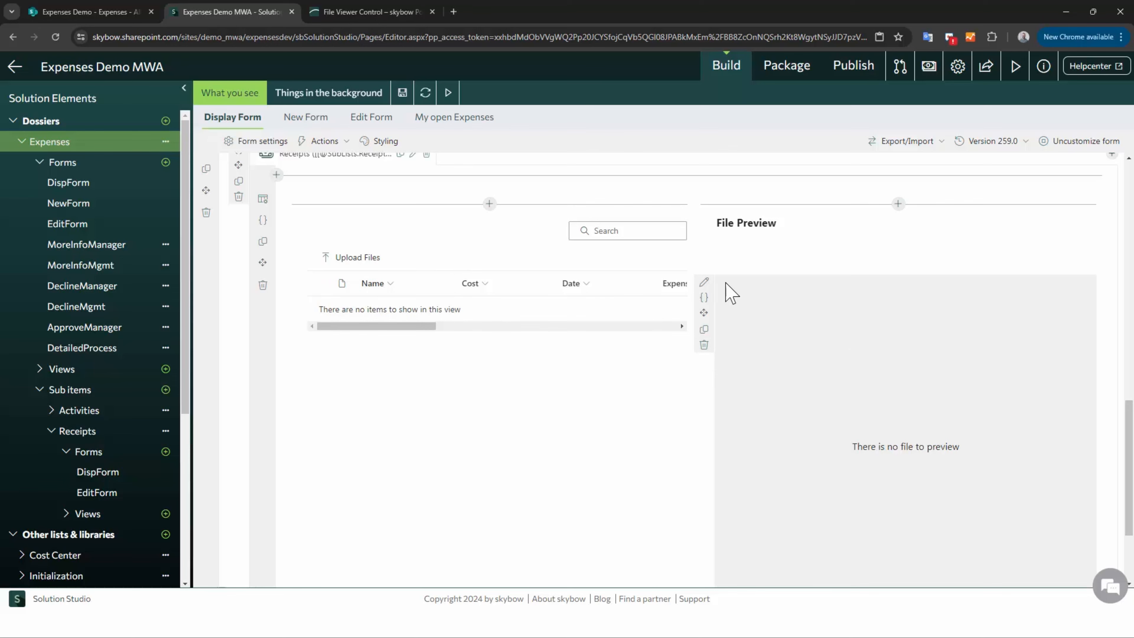
click(704, 282)
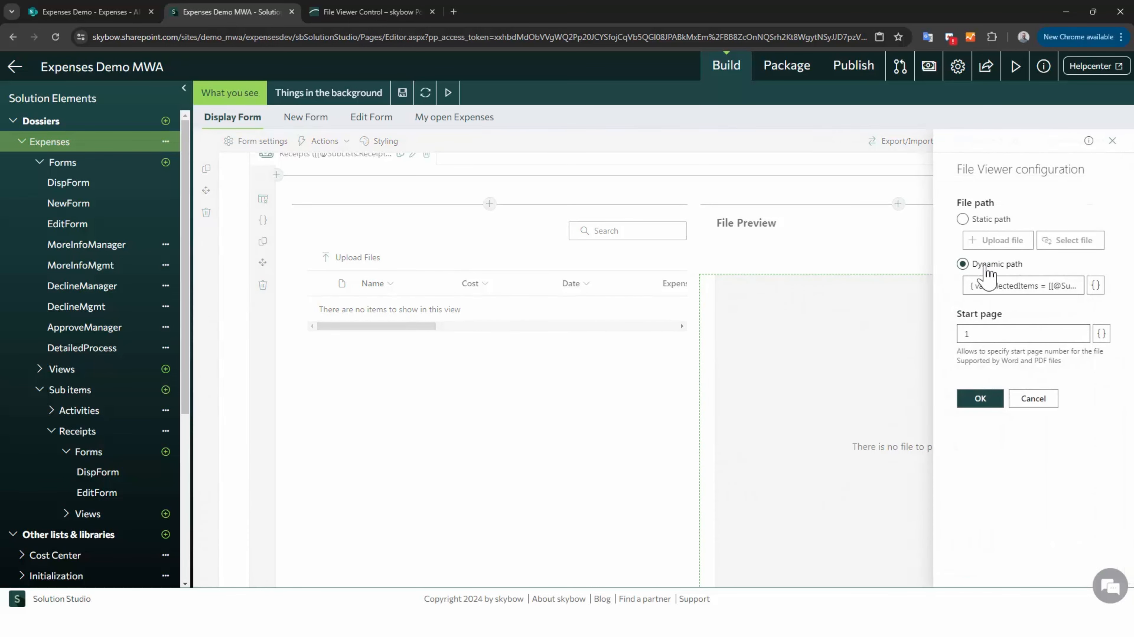
click(1096, 286)
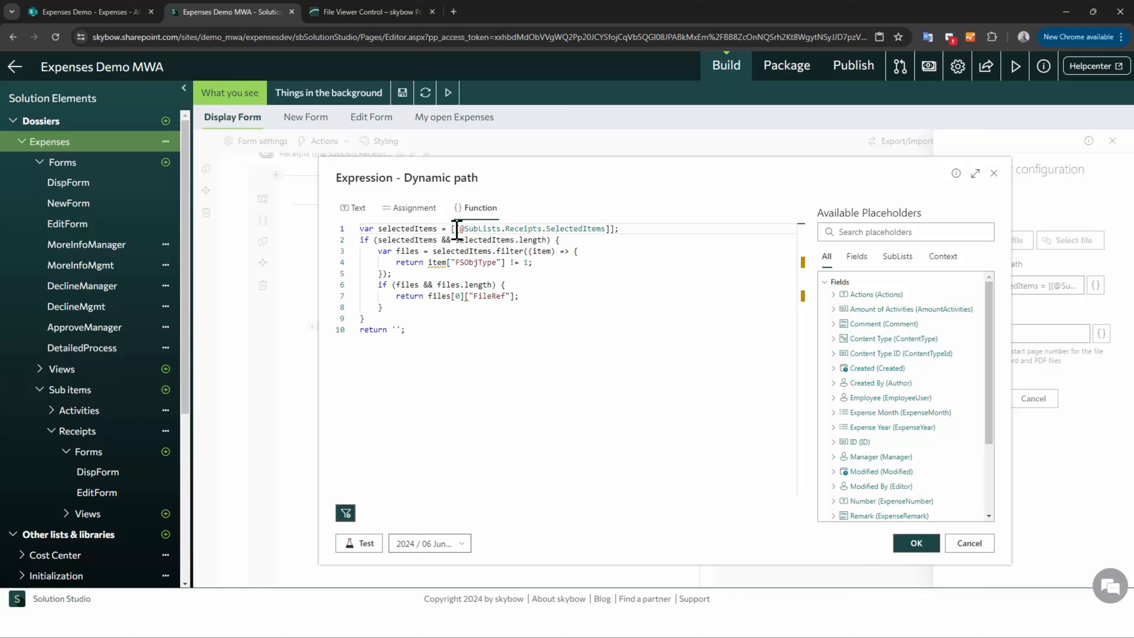
drag(452, 229, 614, 229)
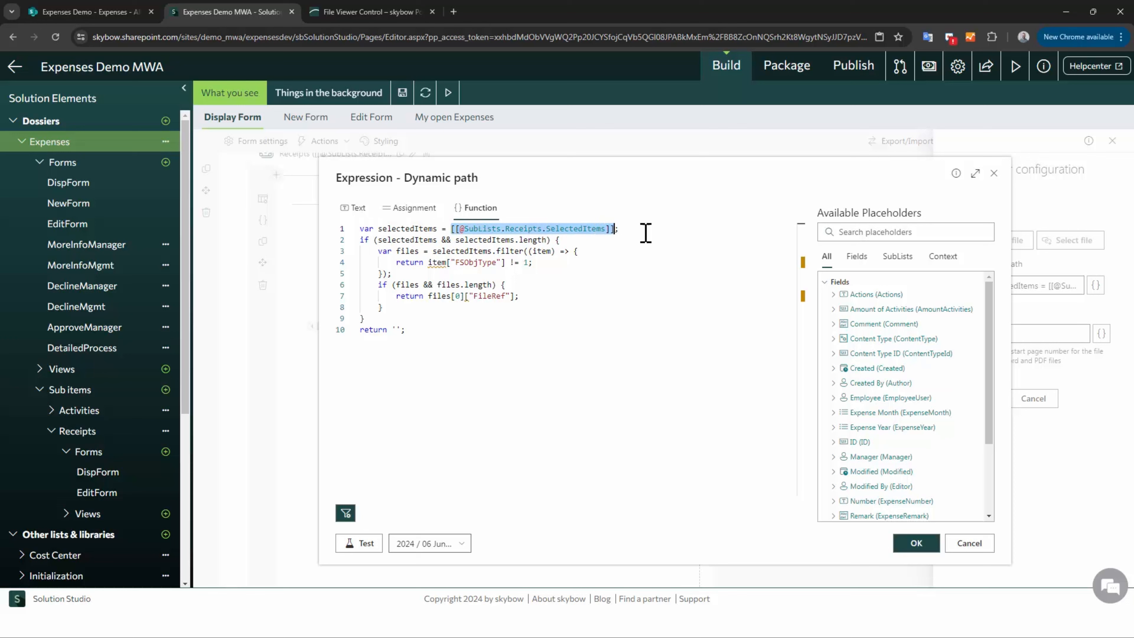
click(896, 258)
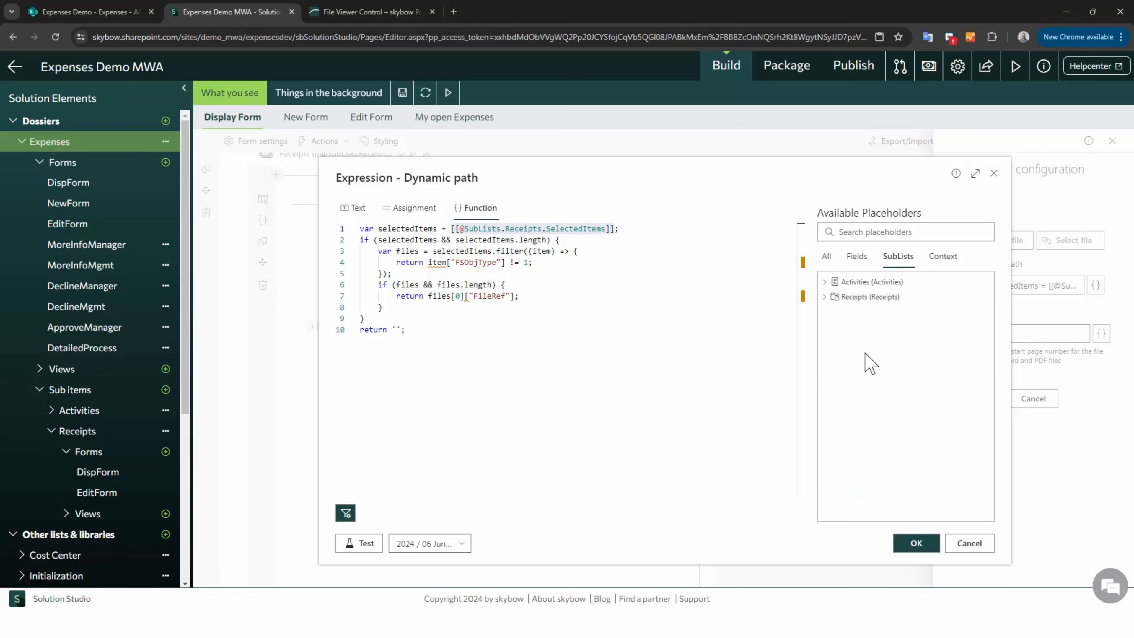
click(824, 297)
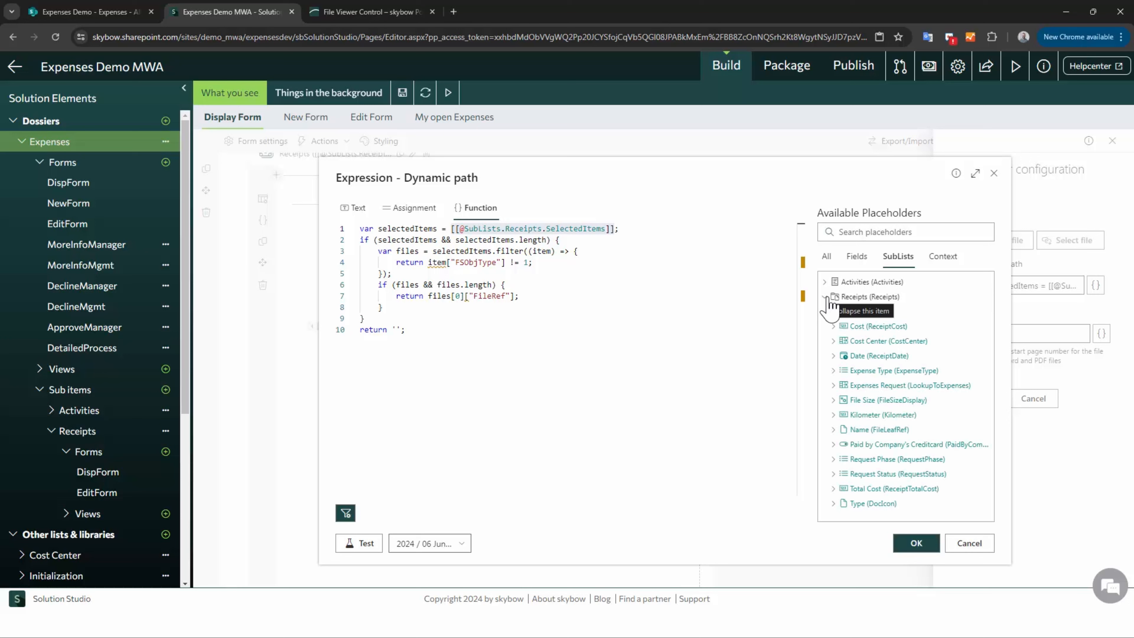
double_click(508, 229)
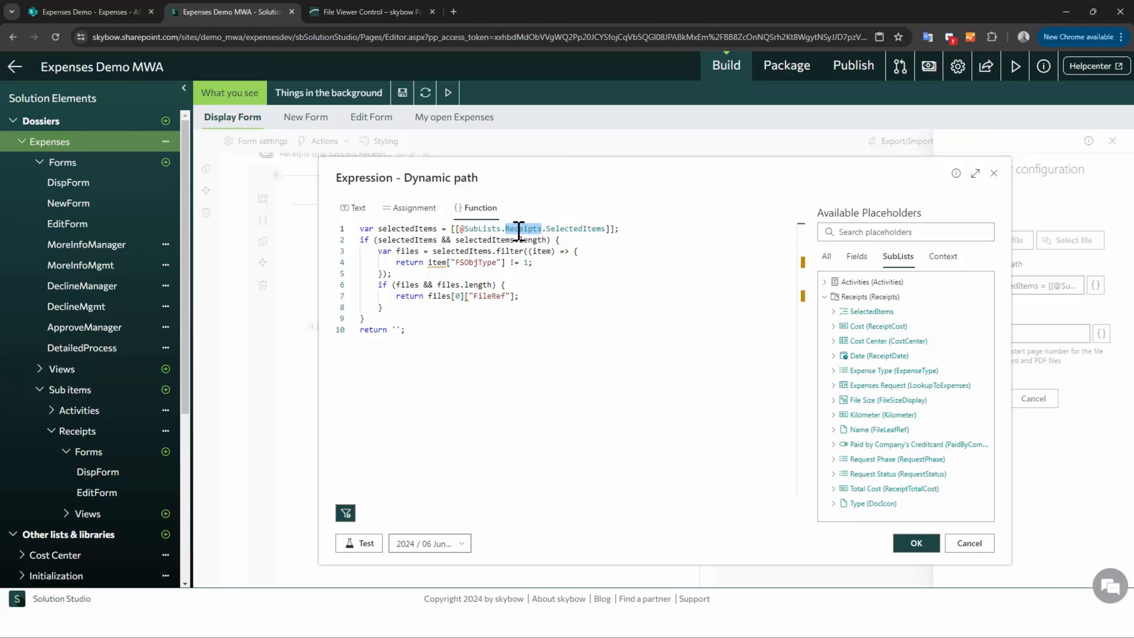
double_click(472, 230)
click(579, 230)
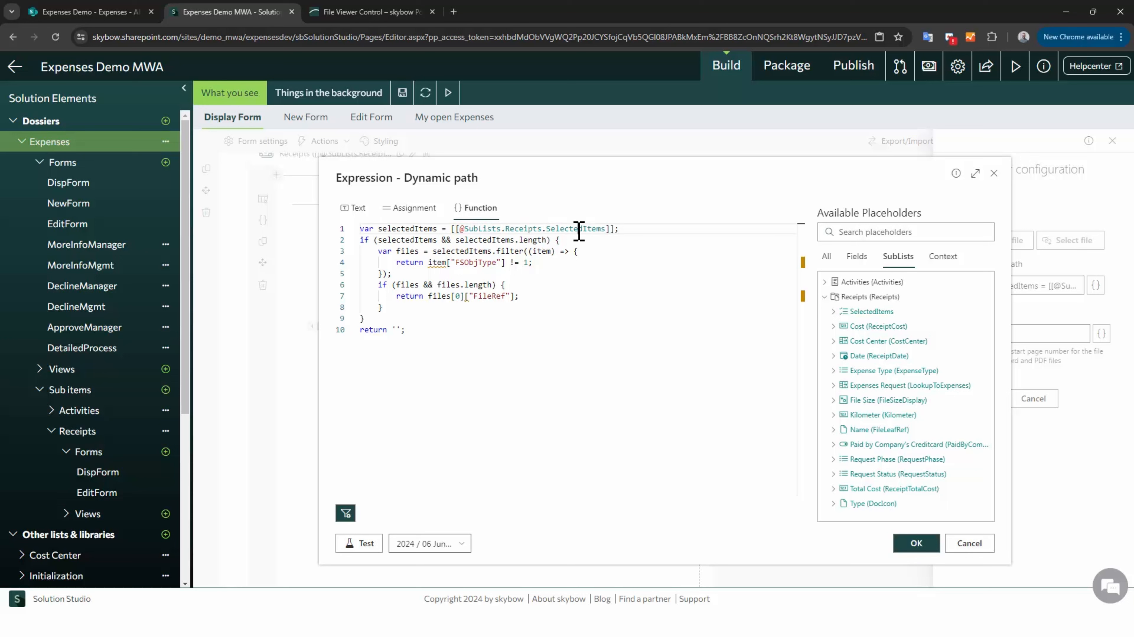
double_click(579, 230)
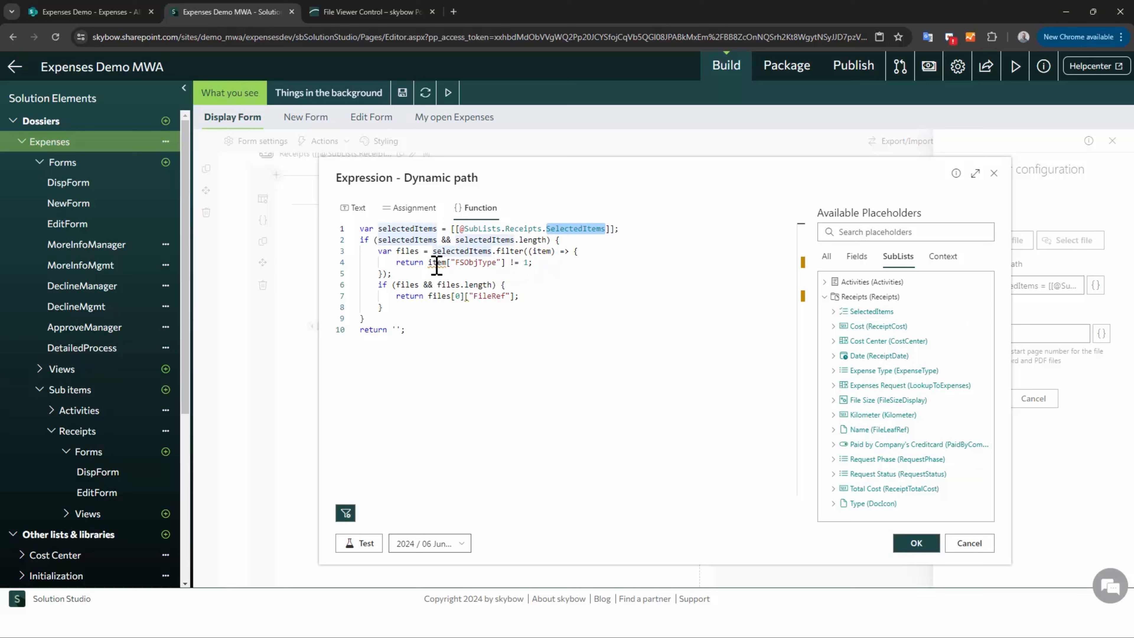
Examine the function's FSObjType filter, the FileRef return value and the empty fallback return.
drag(429, 264, 465, 264)
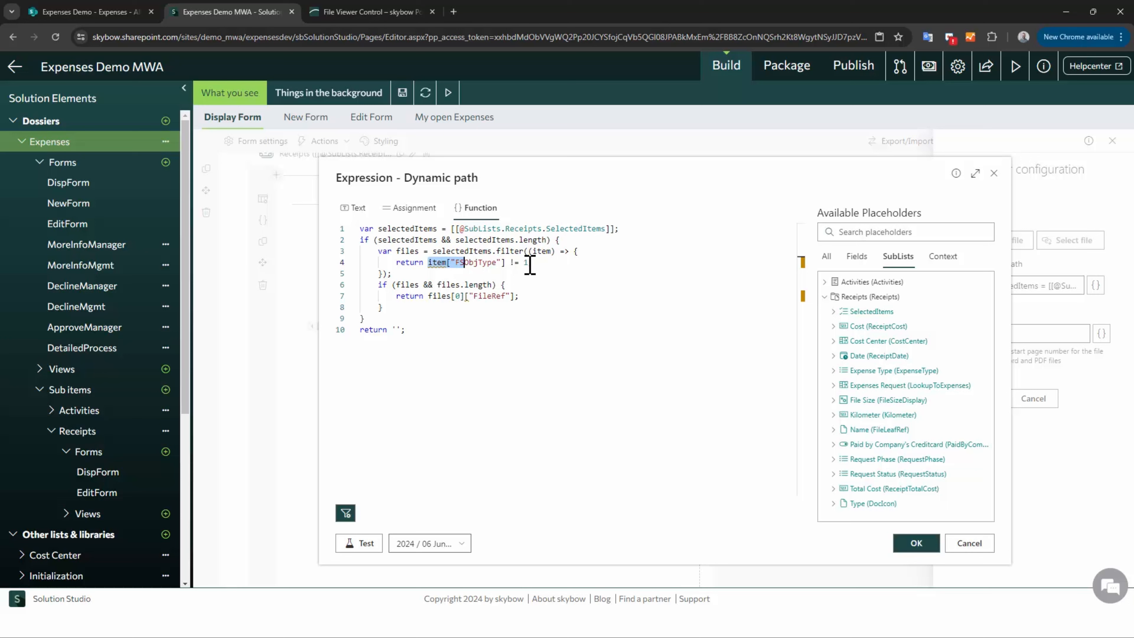
double_click(480, 296)
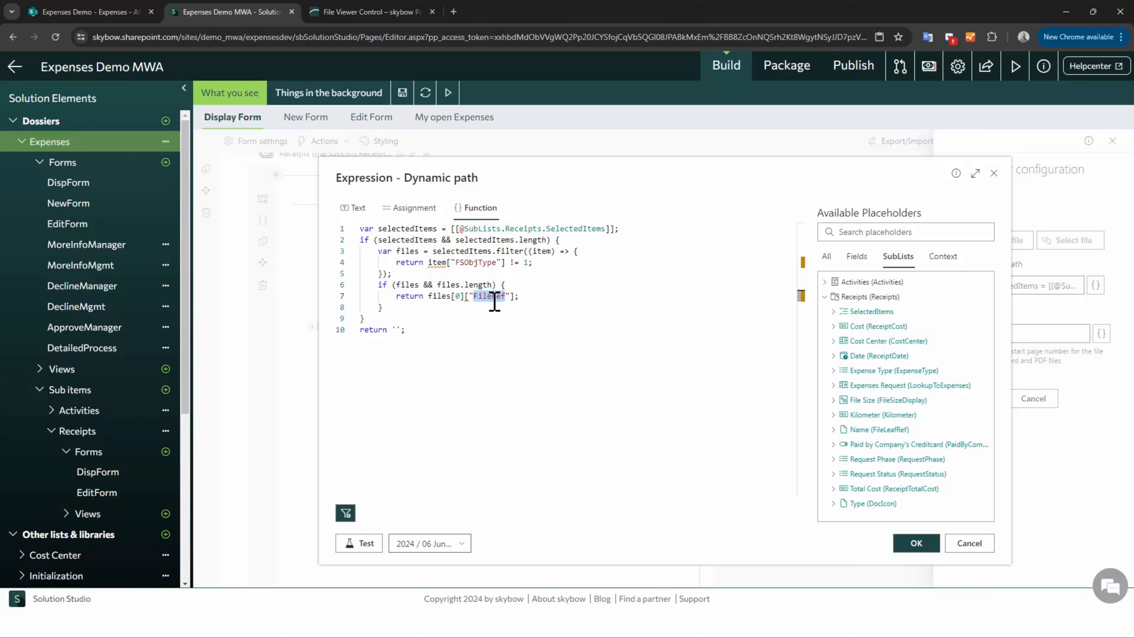
click(423, 330)
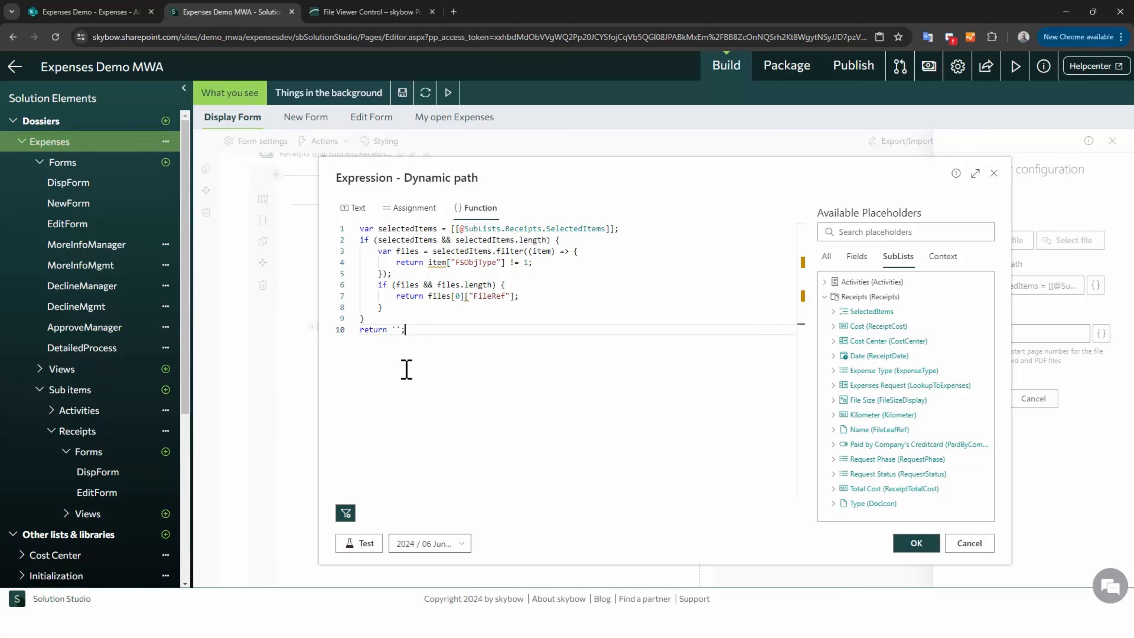
Switch to the File Viewer Control help article and review its notes on SharePoint Server 2019/SE requirements and supported file types.
click(361, 13)
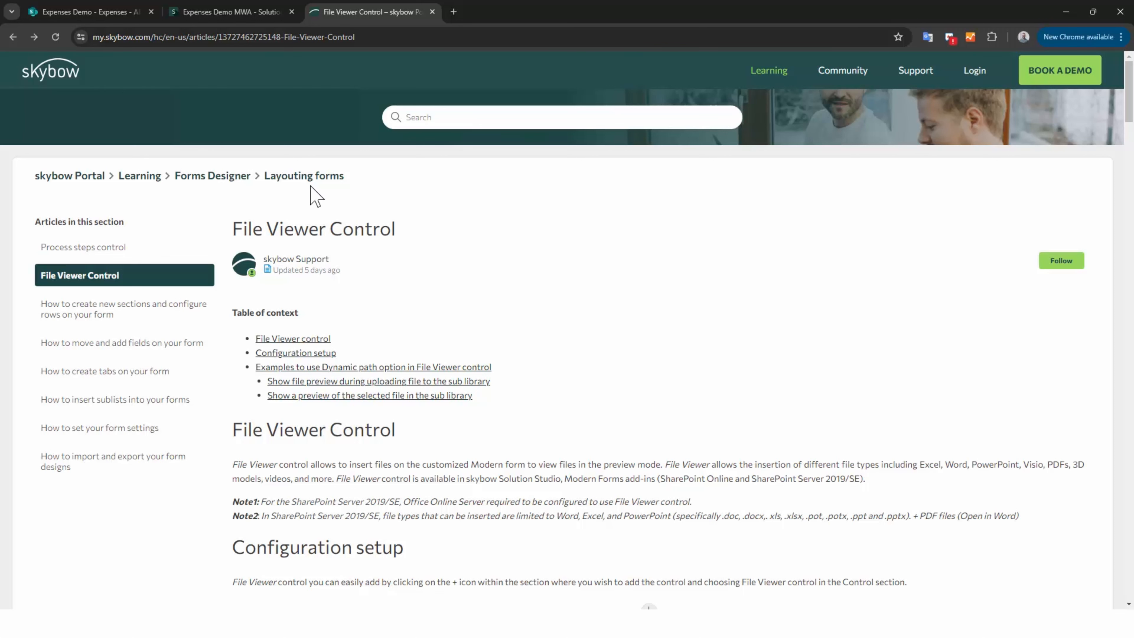
scroll(456, 321, down, 2)
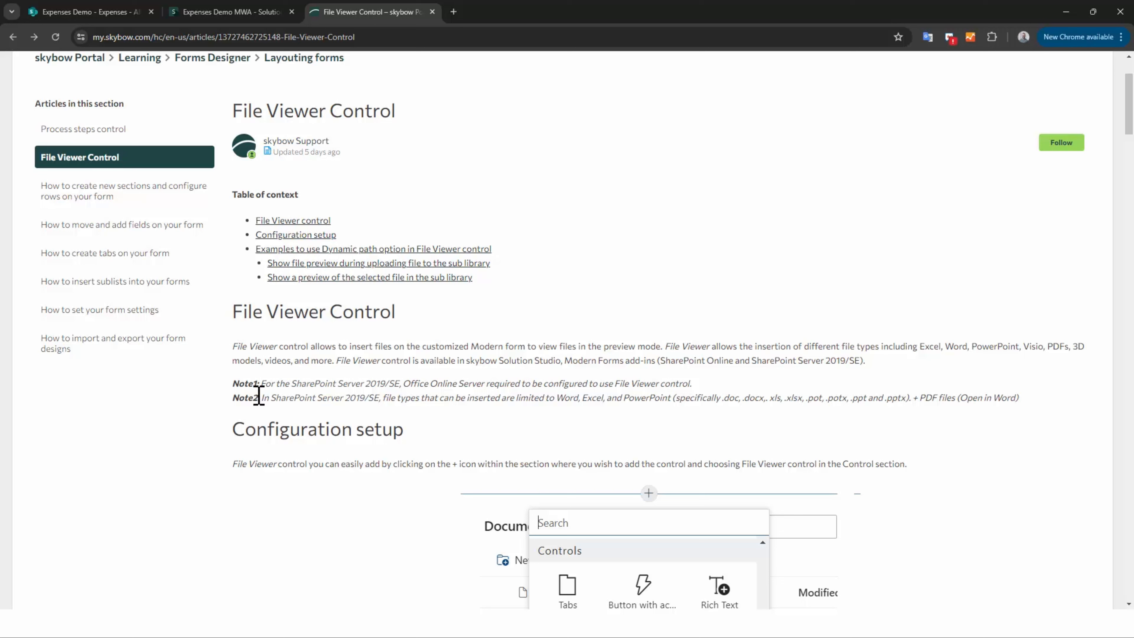
drag(261, 384, 490, 386)
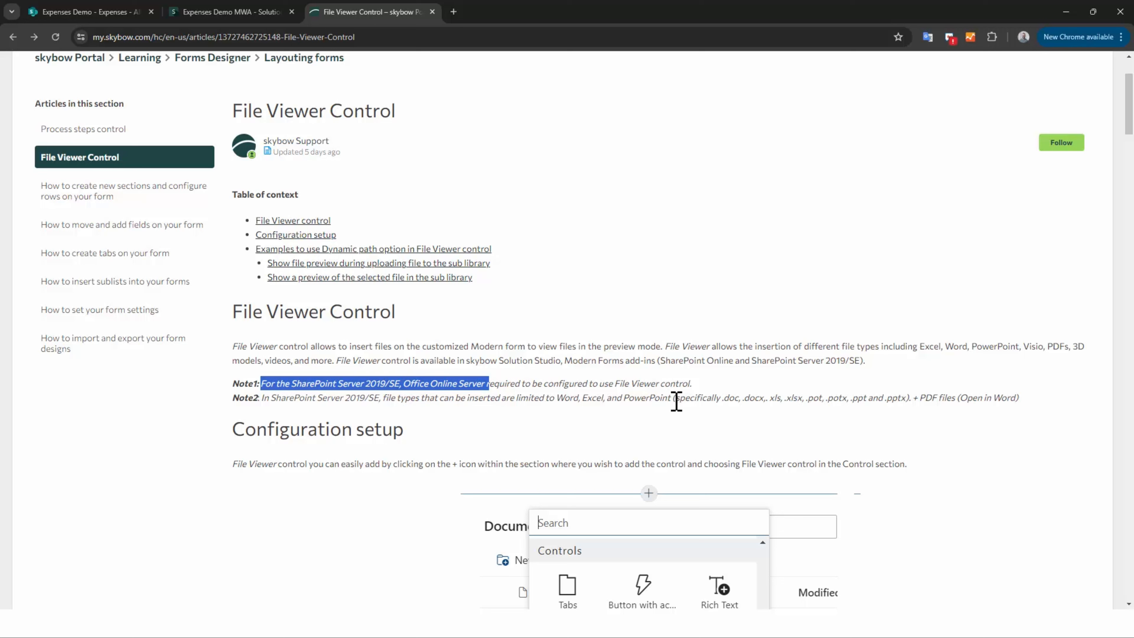
drag(675, 399, 907, 399)
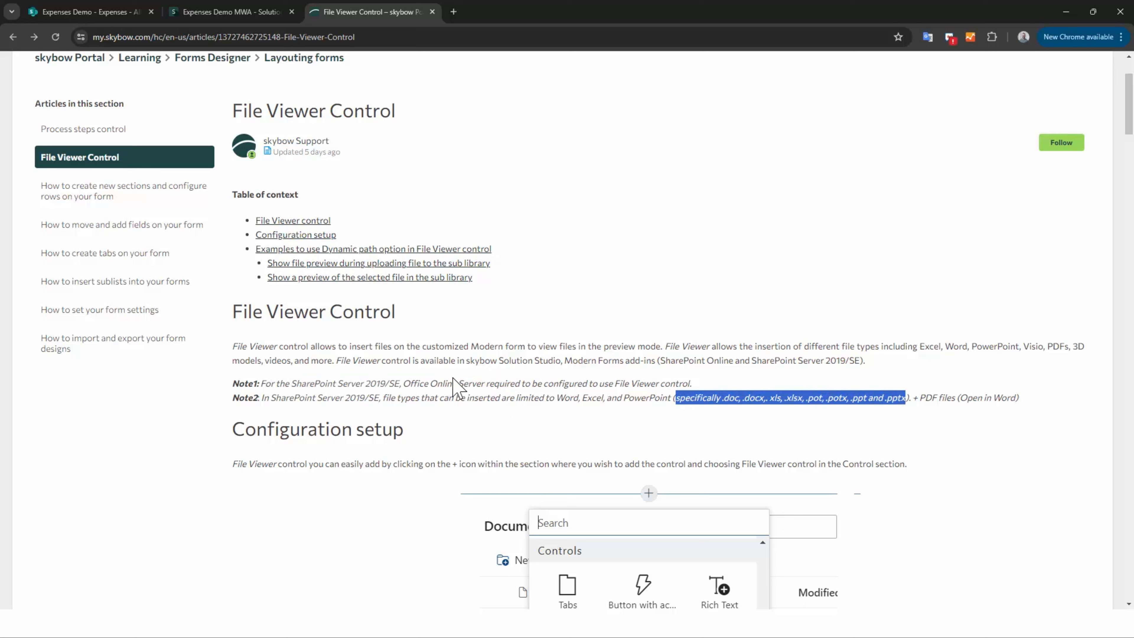
drag(409, 384, 523, 383)
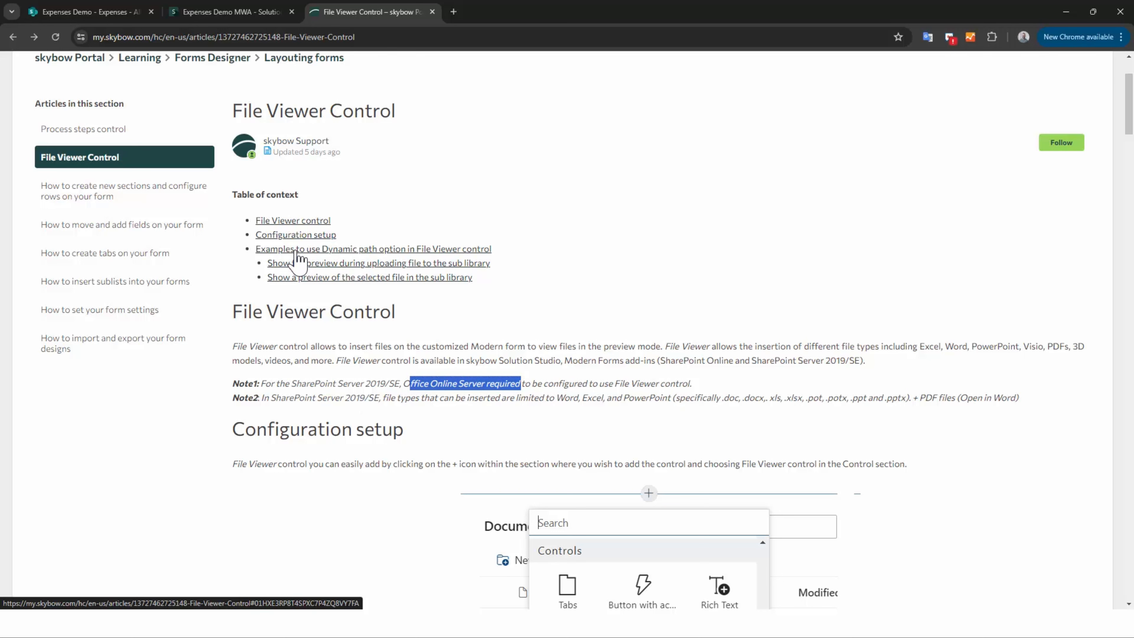
Go to the article's Dynamic path examples and review how to show a file preview during upload to the sub library.
click(297, 259)
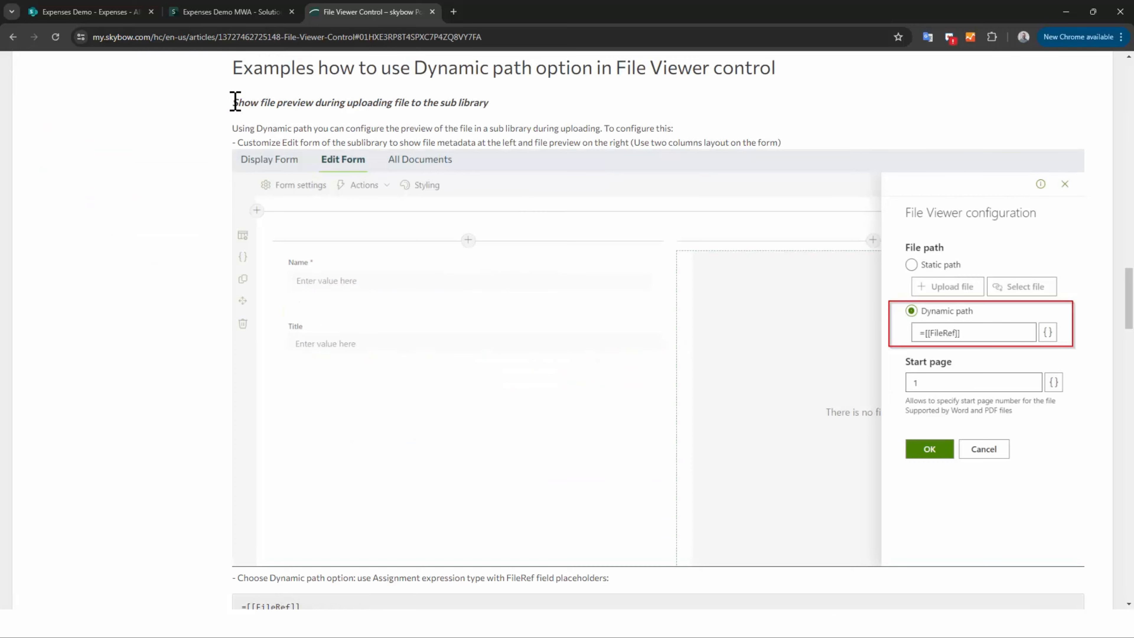
drag(236, 104, 444, 106)
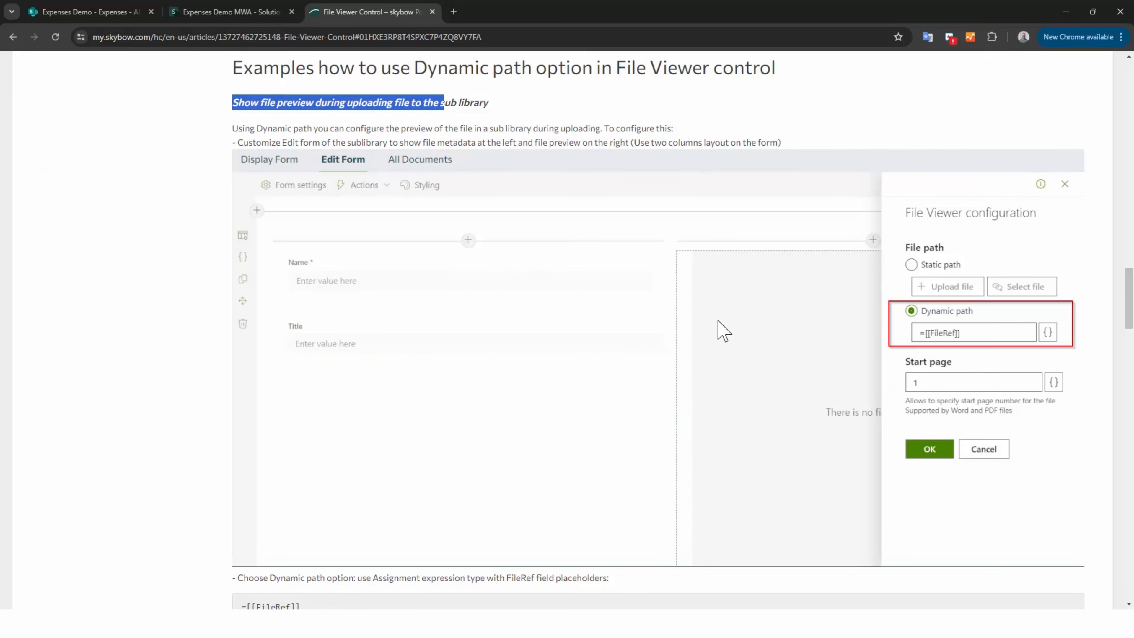
scroll(474, 404, down, 1)
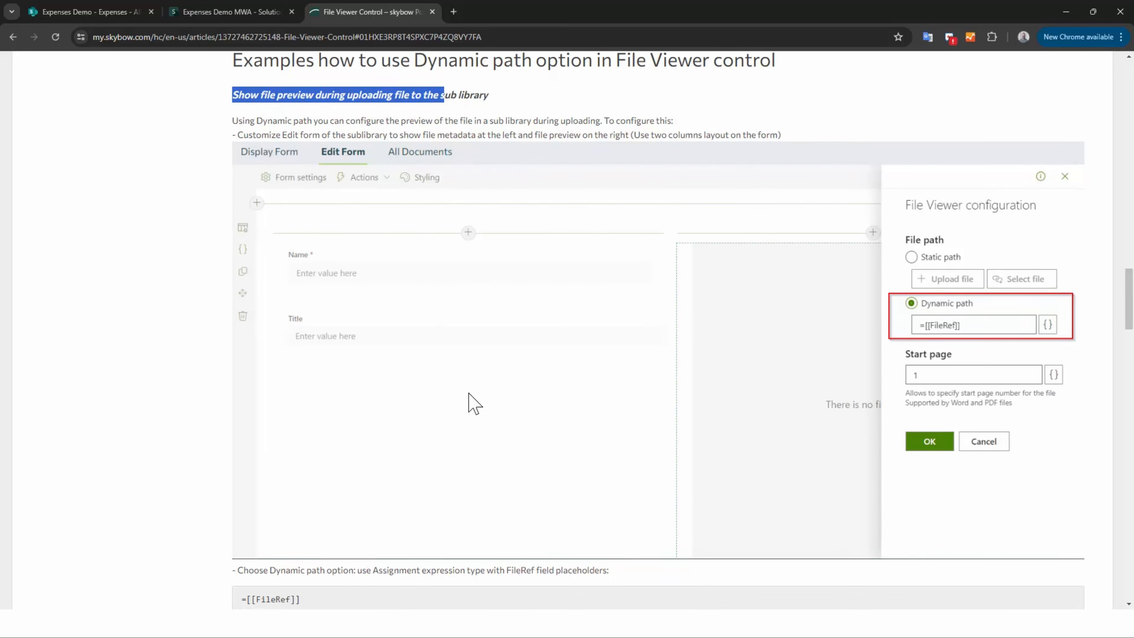
scroll(474, 404, down, 20)
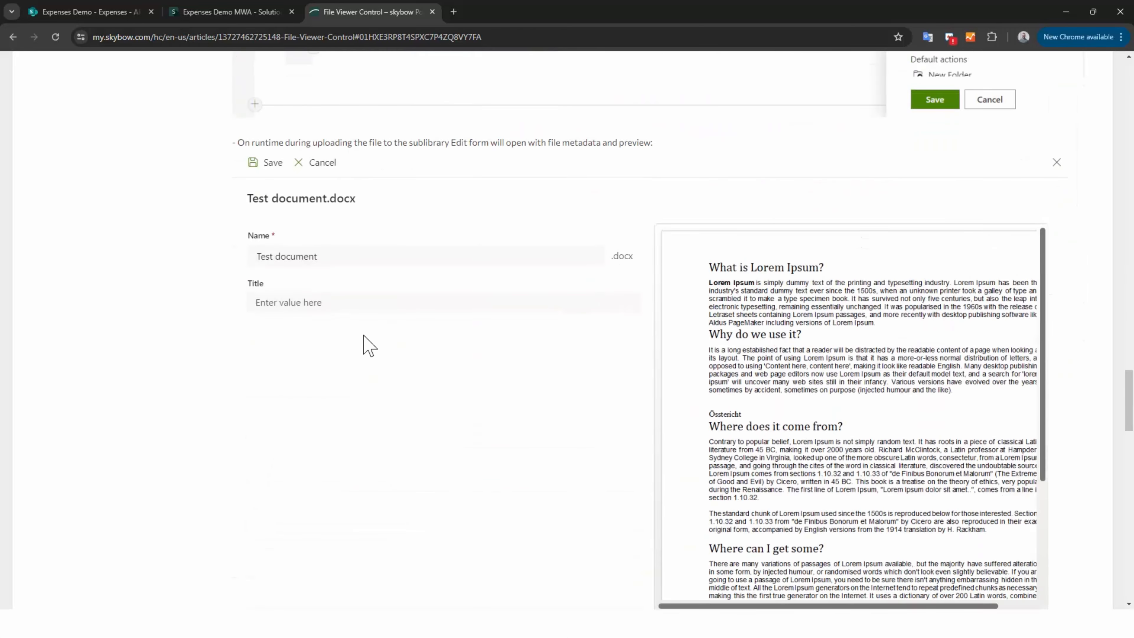
Review the example for previewing the selected sub library file, and select its sample function code containing the SubLIb placeholder.
scroll(364, 336, down, 10)
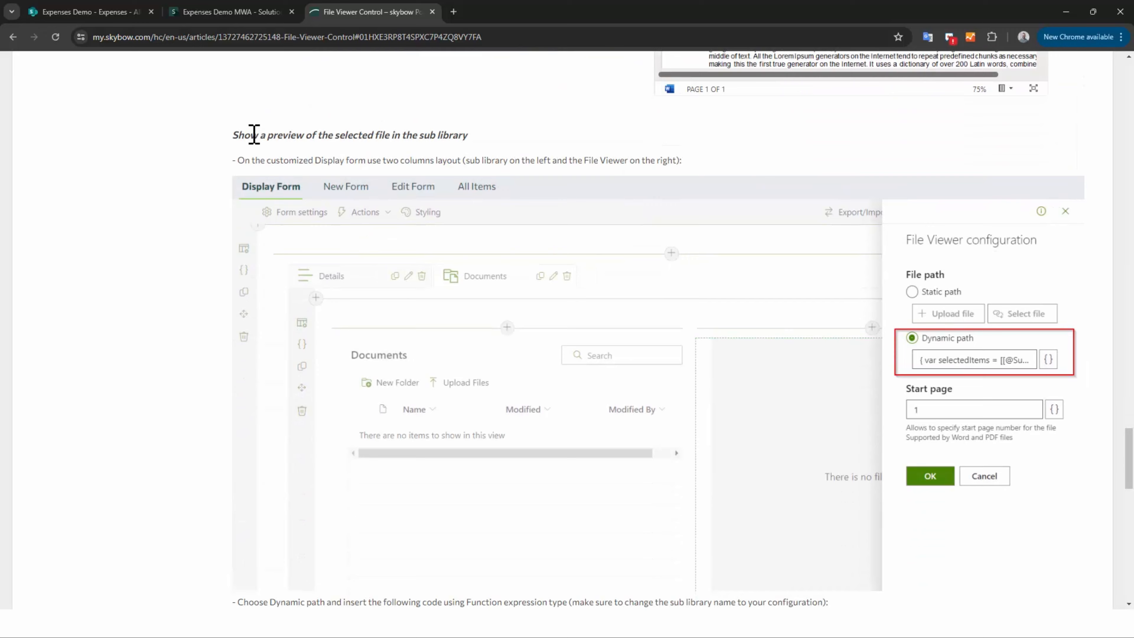
drag(254, 134, 462, 135)
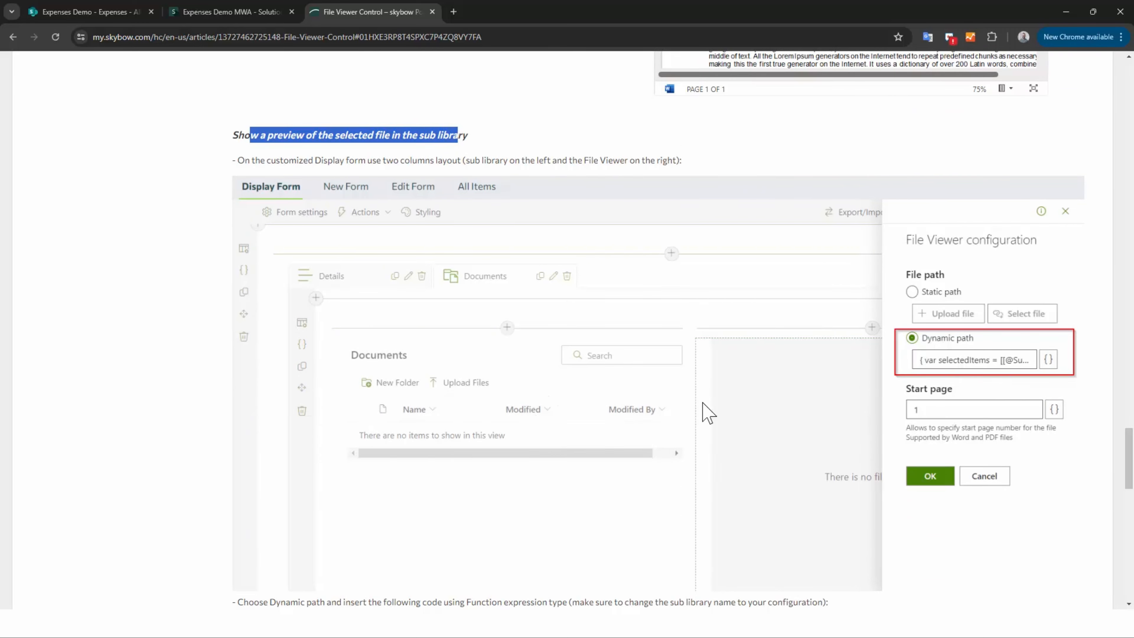
scroll(438, 405, down, 10)
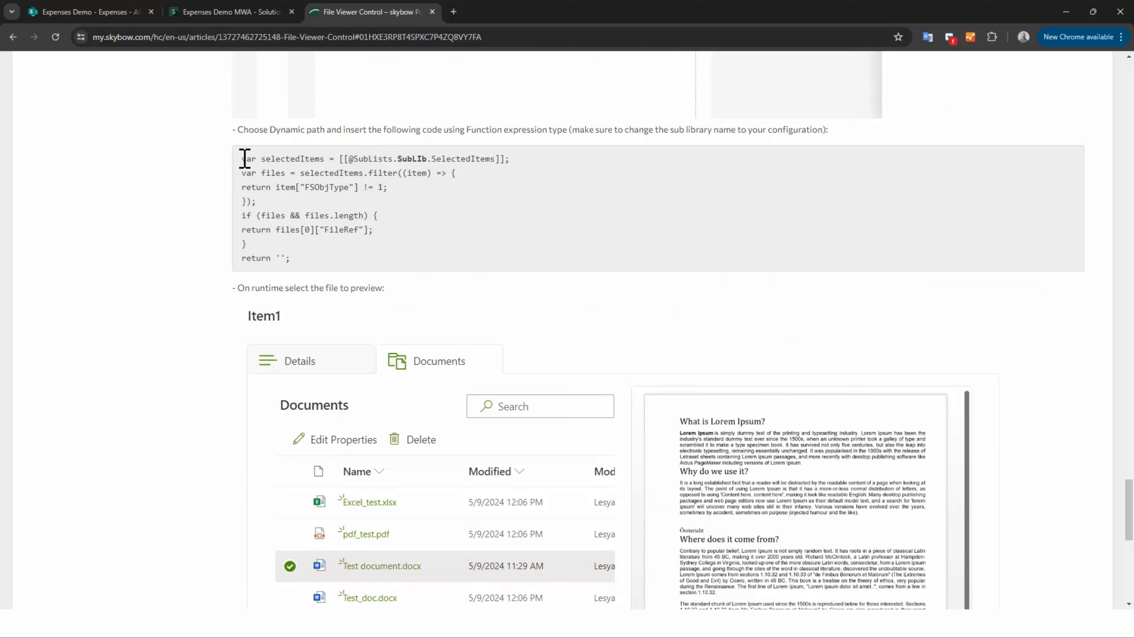
drag(245, 159, 300, 261)
click(407, 161)
double_click(407, 162)
drag(291, 261, 242, 157)
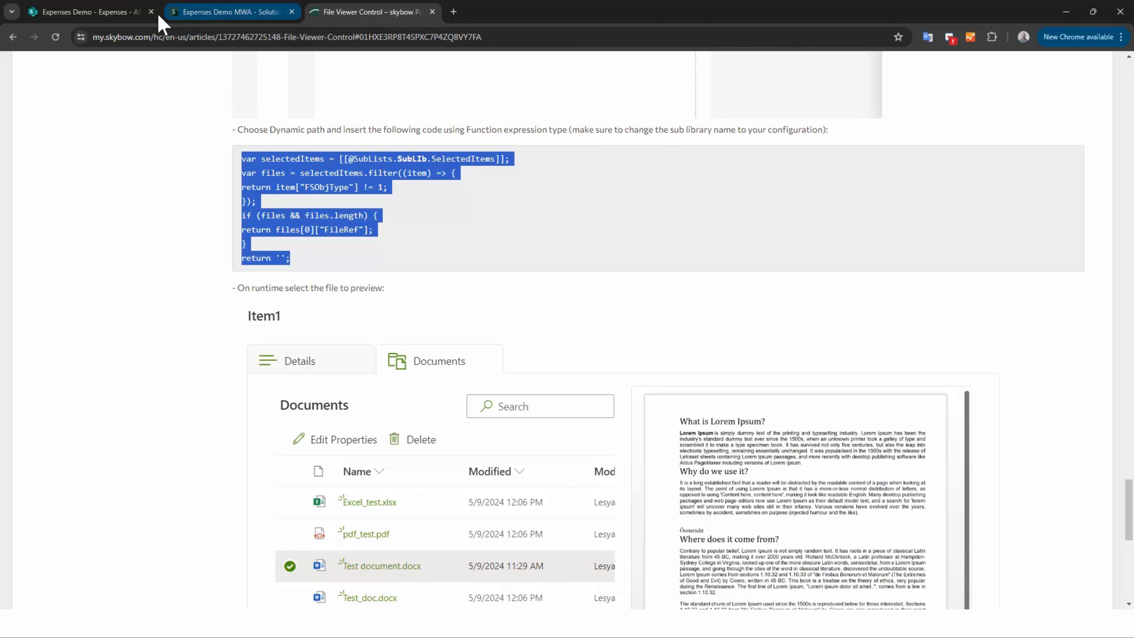
View the Receipts section on the SharePoint page, return to Solution Studio, and select the entire Dynamic path function code.
click(106, 14)
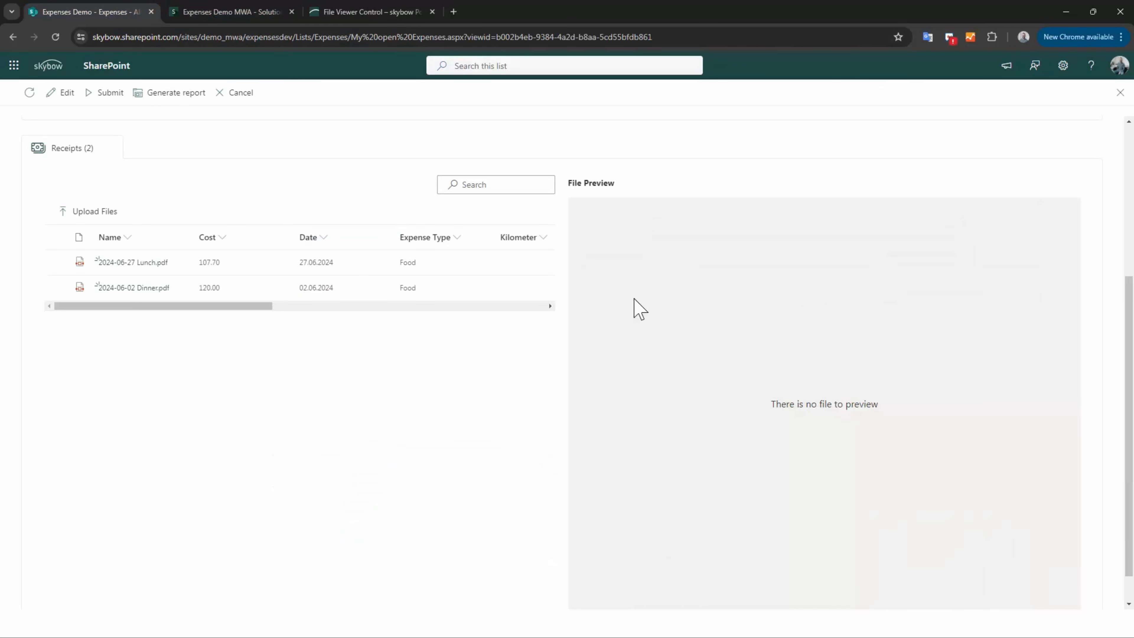
click(229, 13)
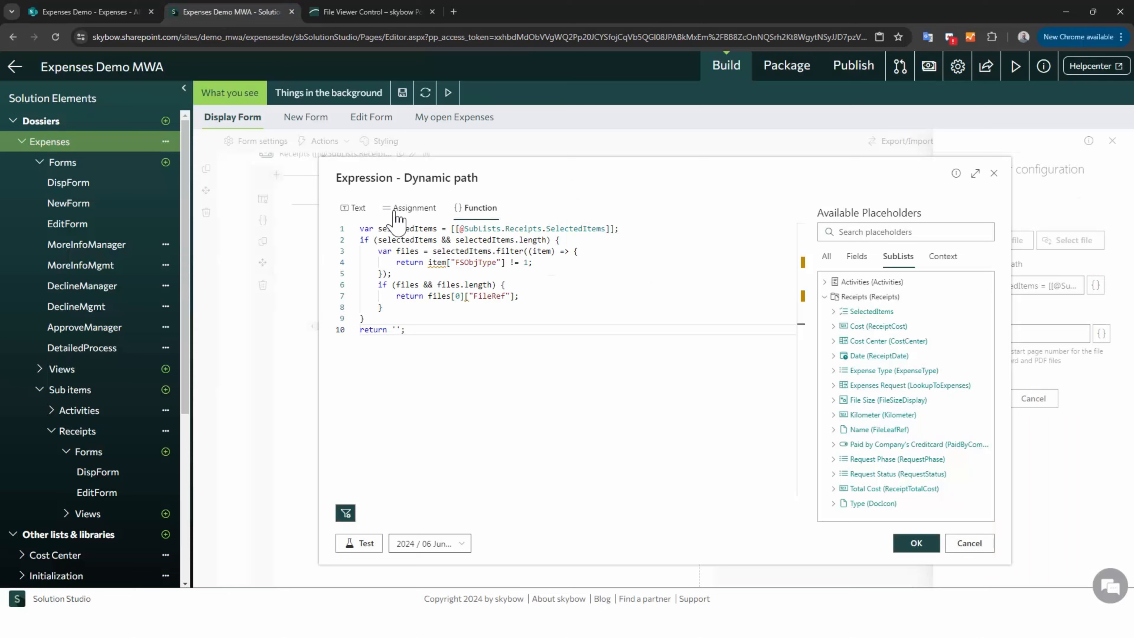
drag(426, 333, 428, 255)
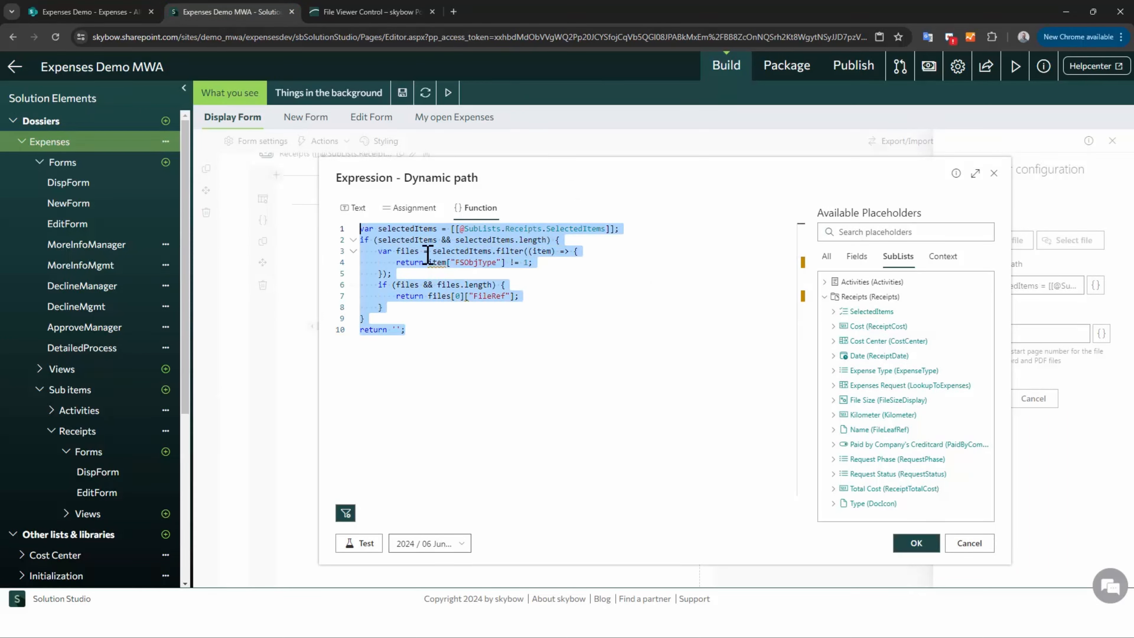